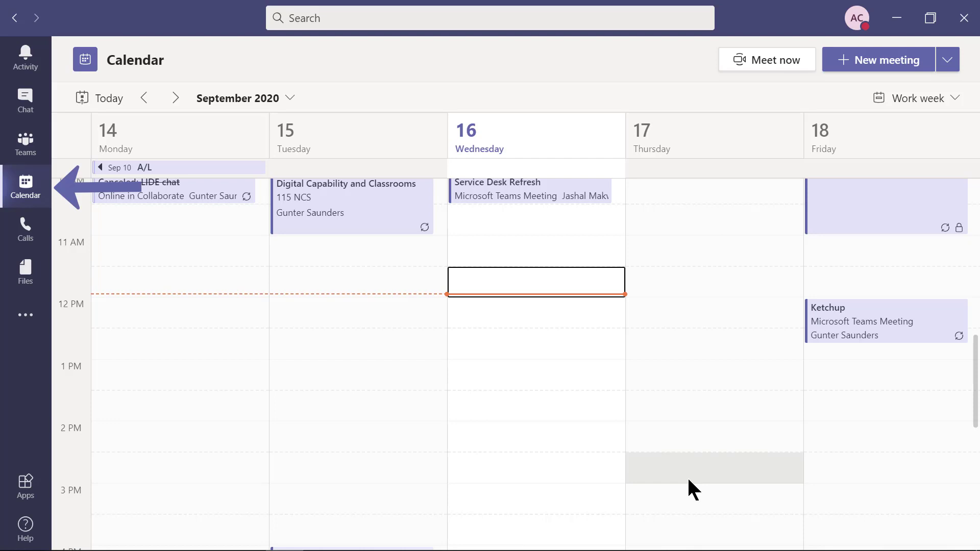
- Start an instant meeting from the calendar, name it "Office Hours", and join it
left_click(20, 199)
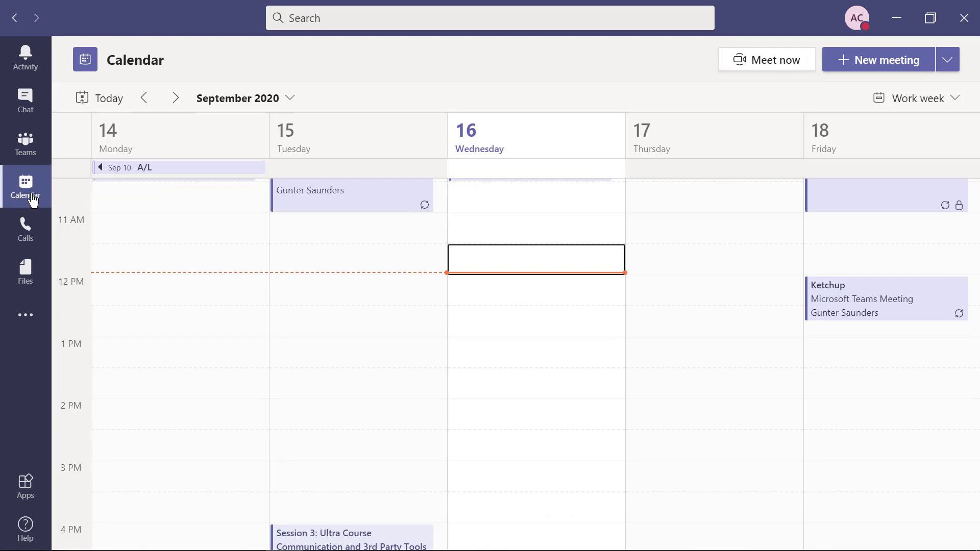
left_click(33, 201)
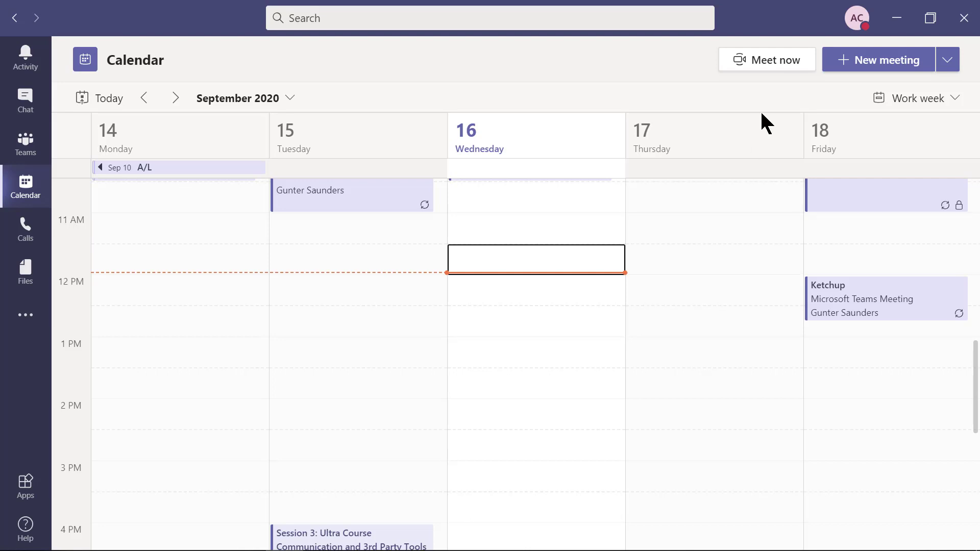
left_click(776, 67)
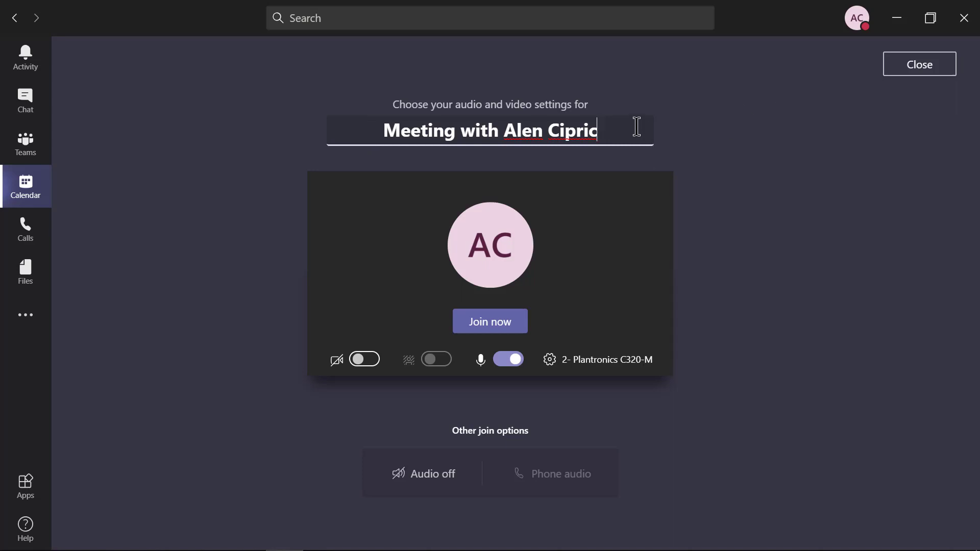
left_click_drag(636, 127, 339, 171)
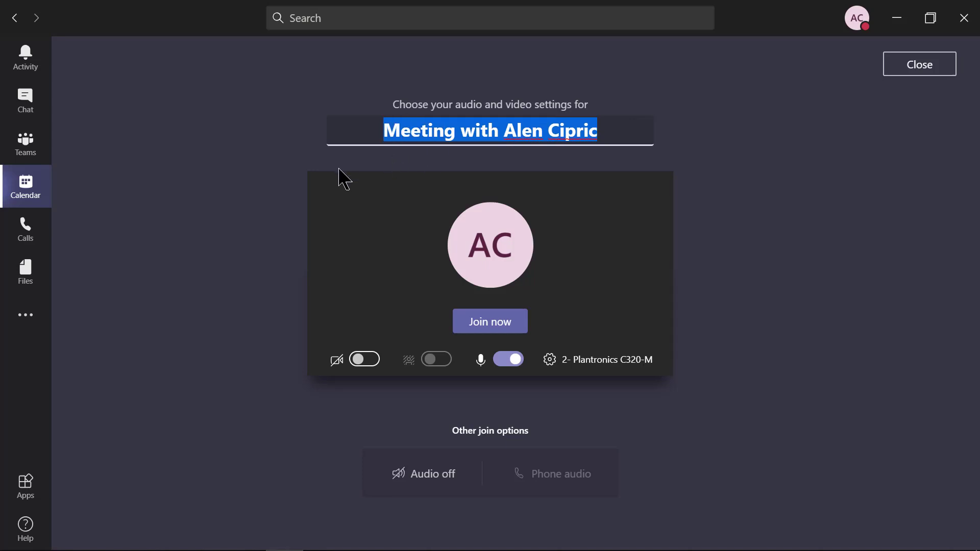
type("Office Hours")
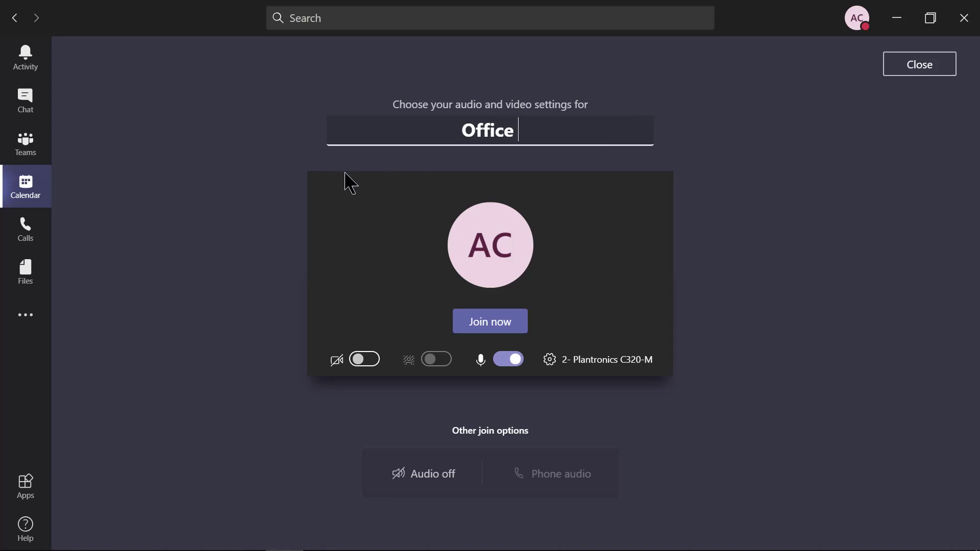
left_click(519, 334)
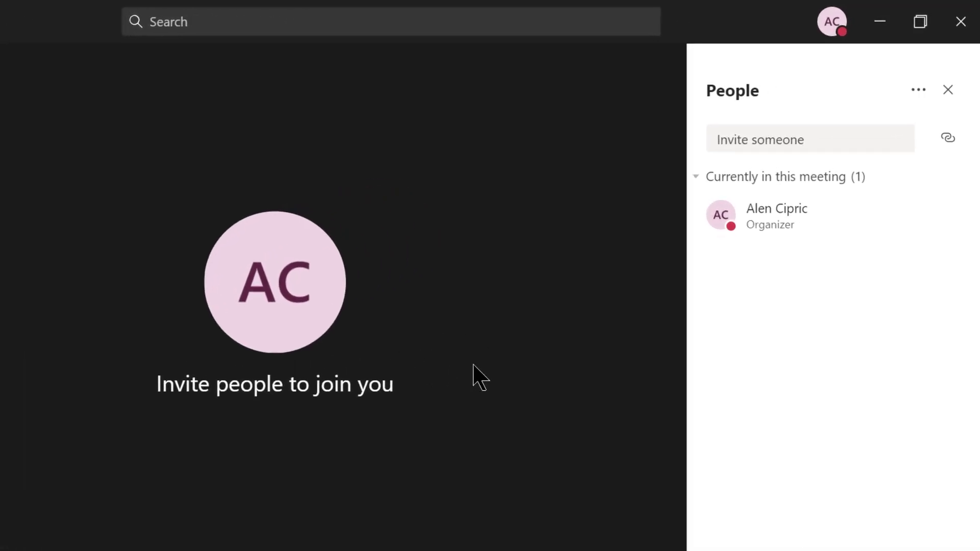
- Open the meeting's permission options, set who can bypass the lobby to "Only me", save, and close the options page
left_click(917, 95)
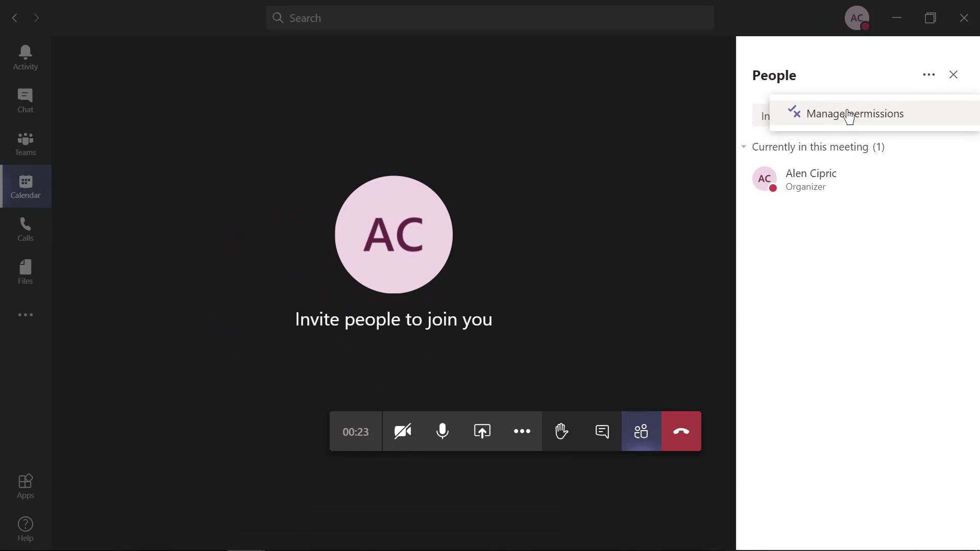
left_click(849, 114)
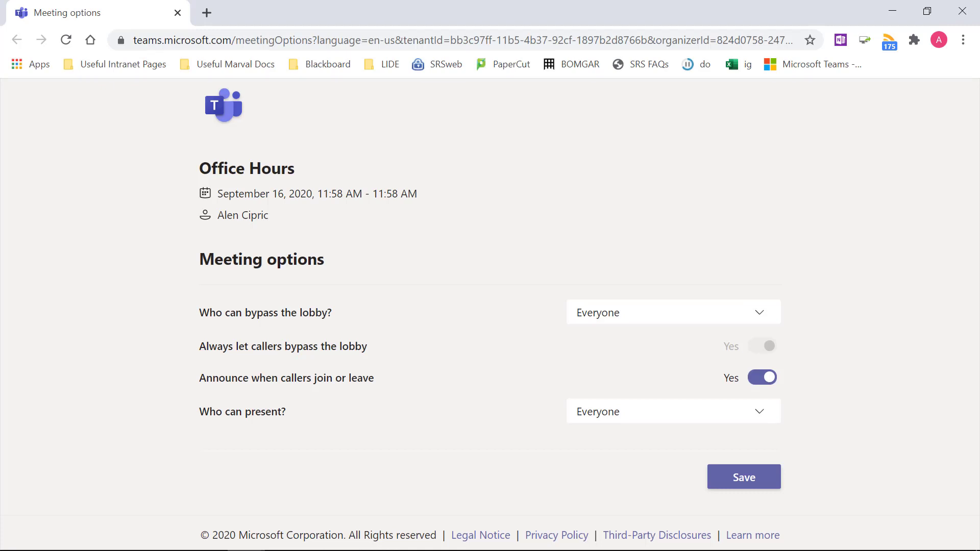
triple_click(223, 169)
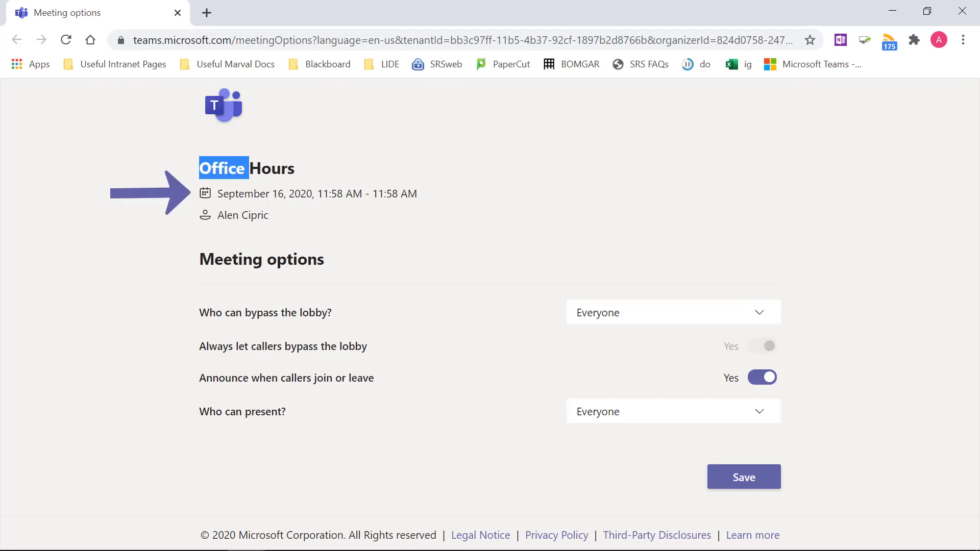
left_click(326, 169)
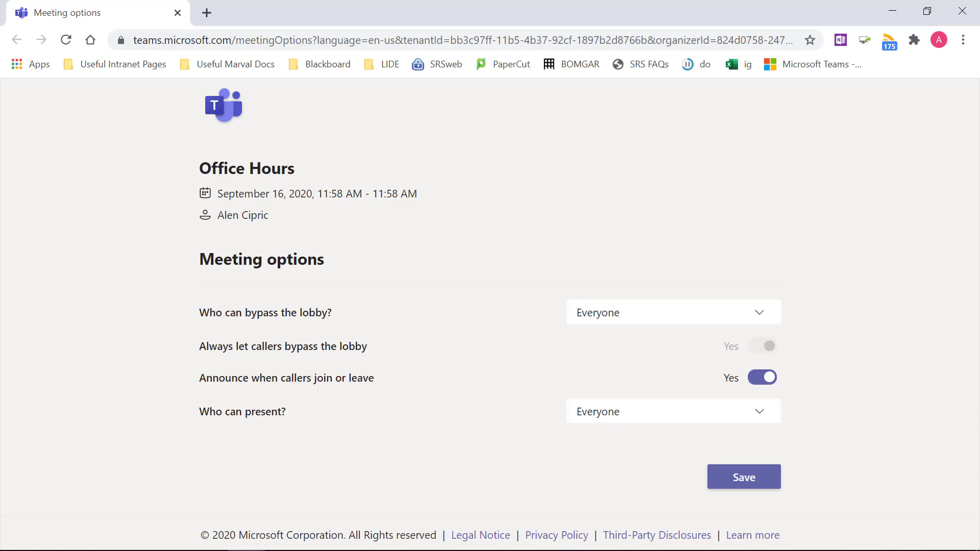
left_click(647, 324)
left_click(611, 419)
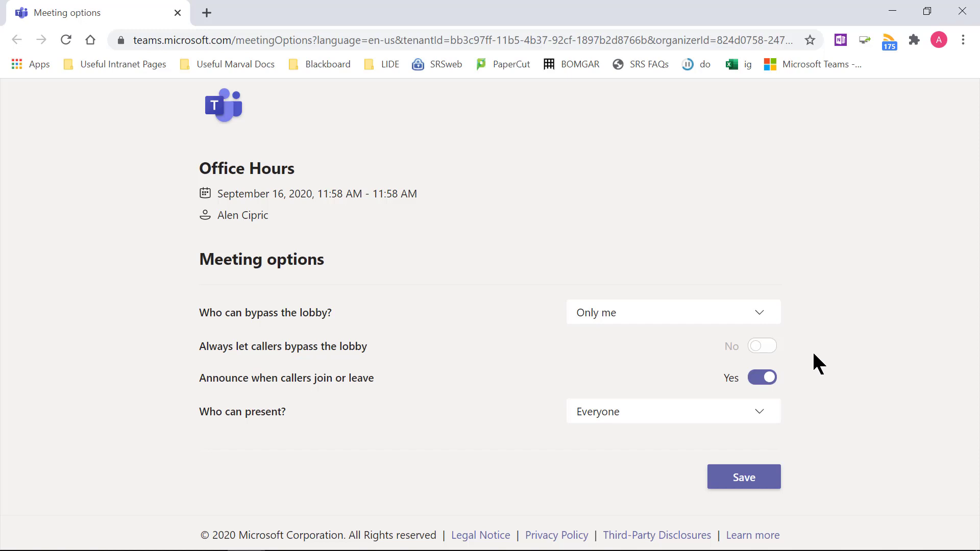
left_click(745, 485)
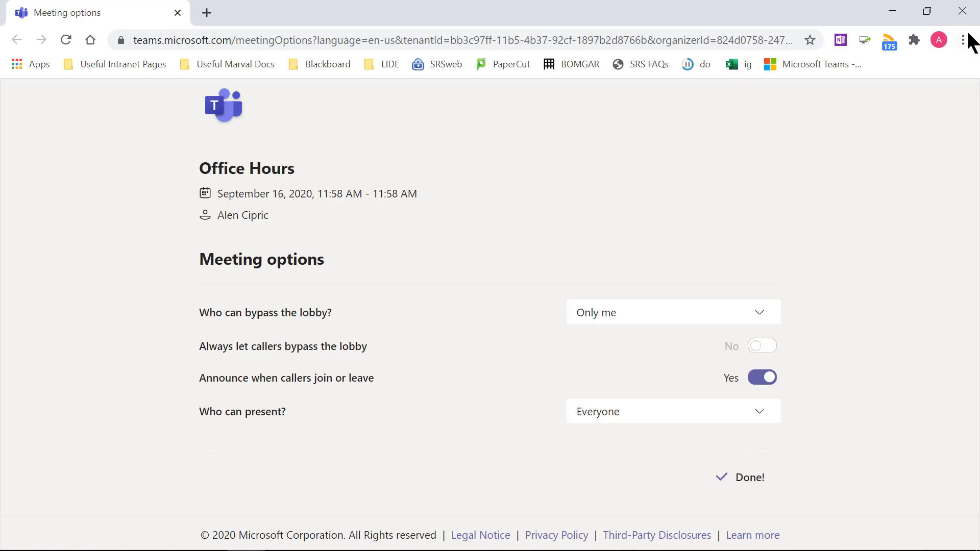
left_click(962, 11)
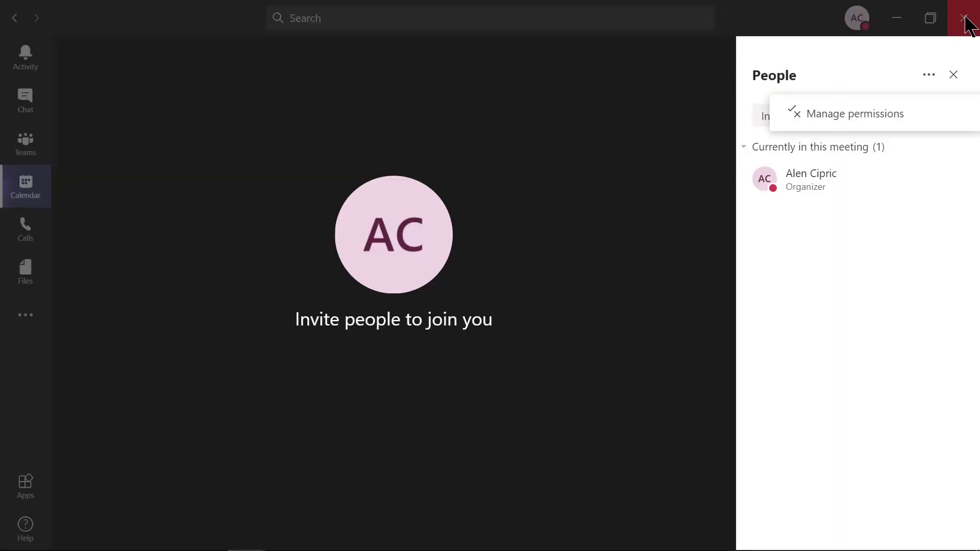
- Copy the meeting's join information and open the "Welcome and Module Handbook" document in the Blackboard course "Ultra Menu Template AC"
left_click(902, 307)
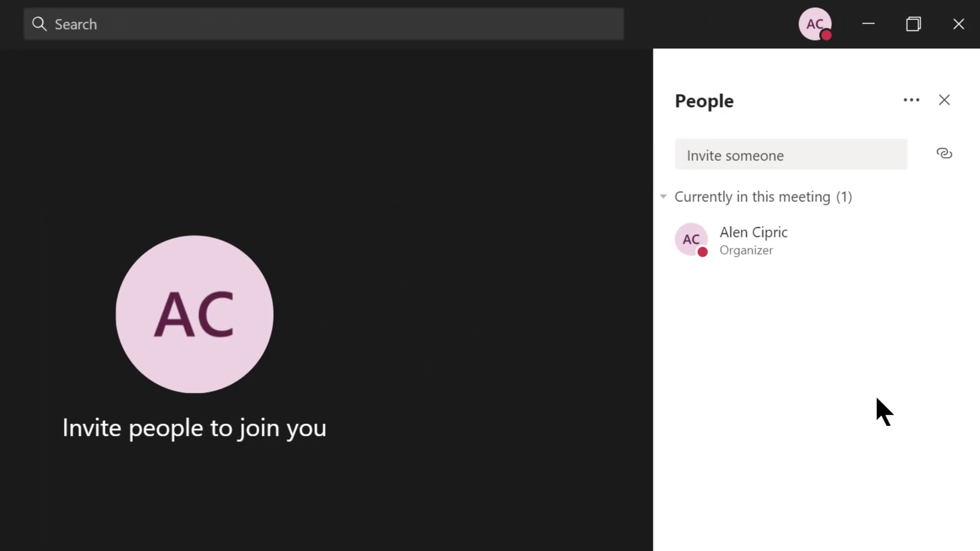
left_click(945, 155)
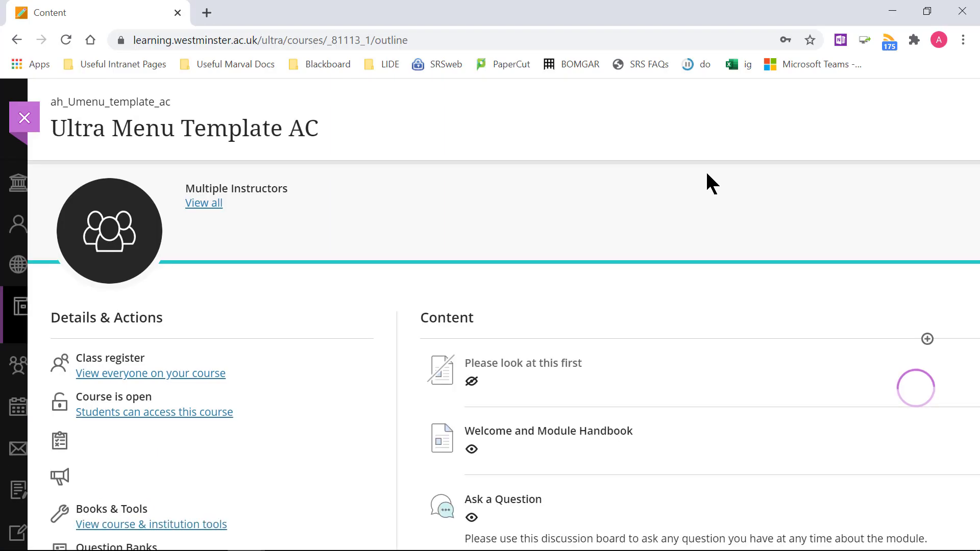
scroll(539, 387, "down", 2)
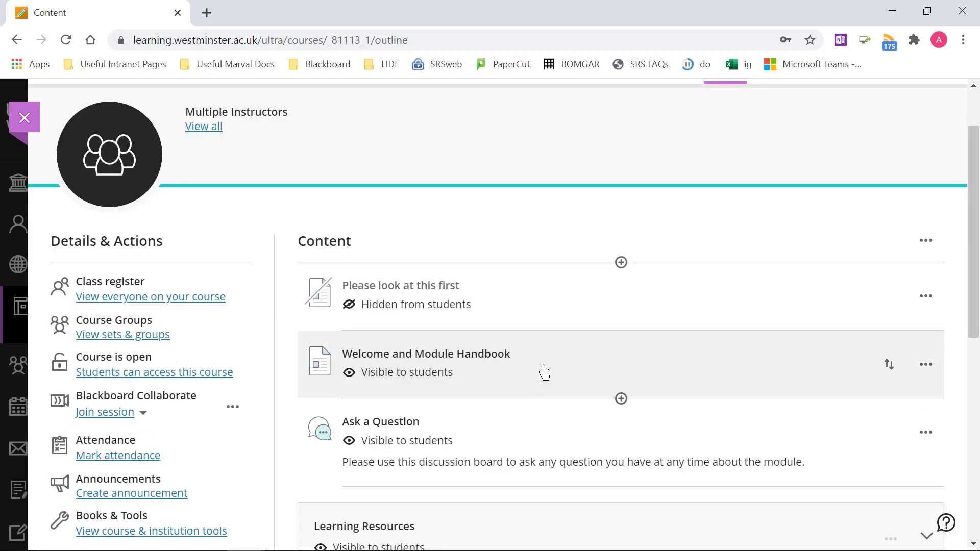
left_click(544, 372)
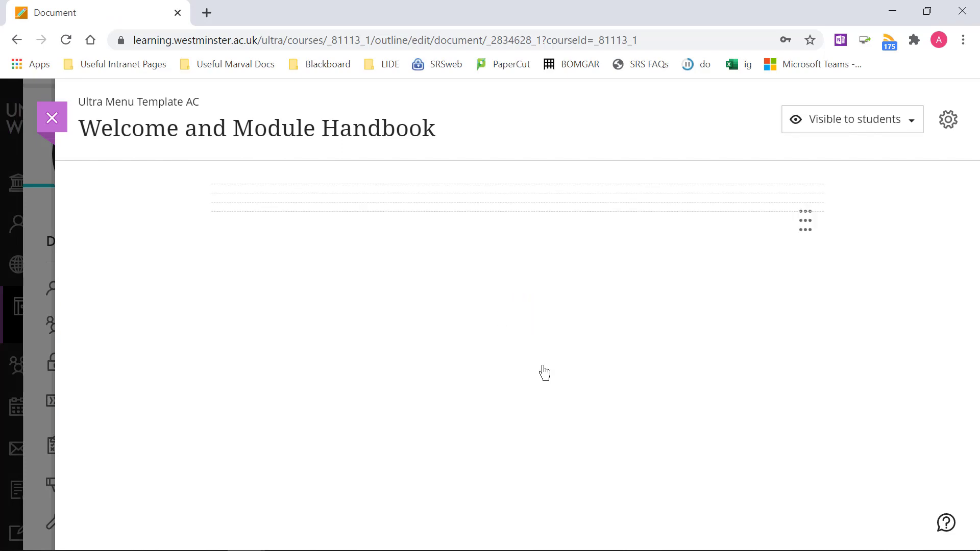
scroll(490, 275, "down", 2)
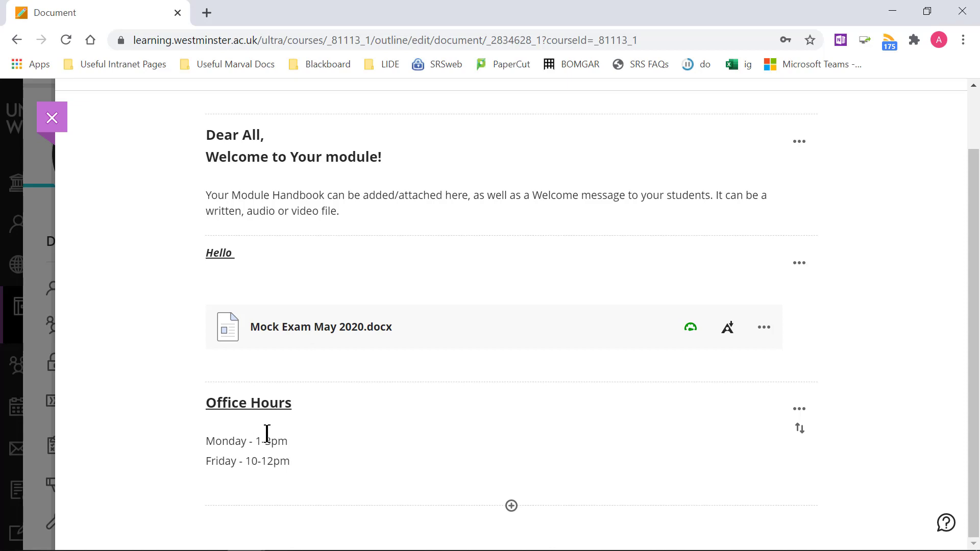
- Edit the Office Hours block and paste the copied Teams meeting links below the Friday hours
left_click(798, 411)
left_click(641, 442)
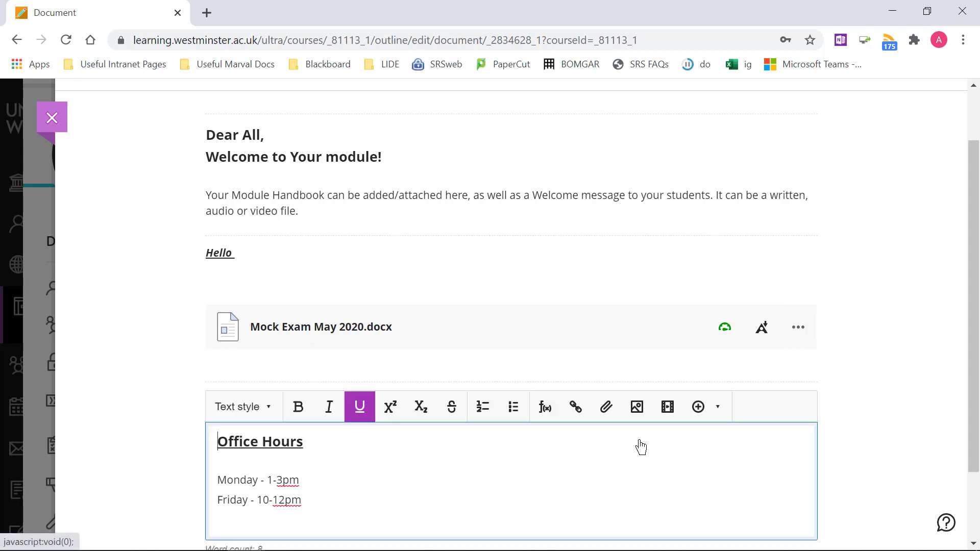
left_click(368, 414)
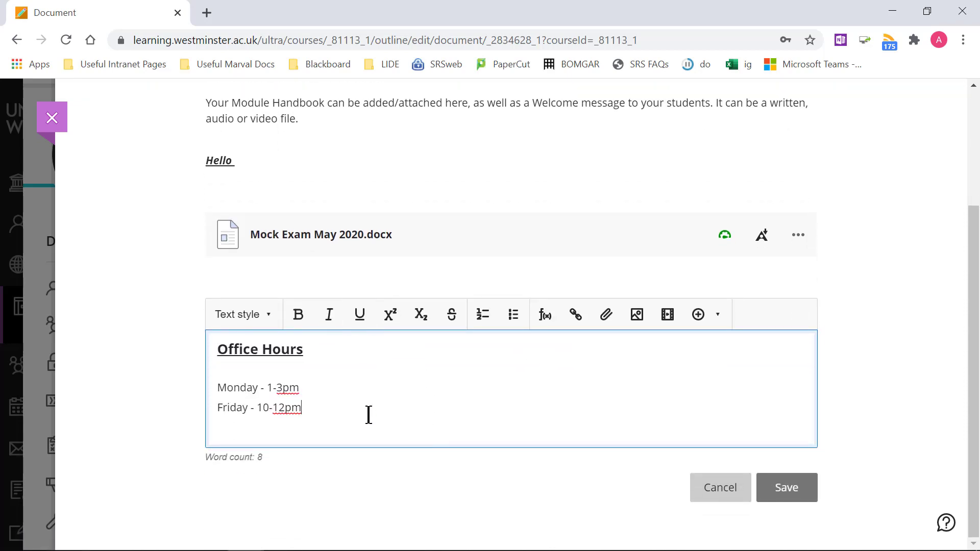
key("Return")
key("Return")
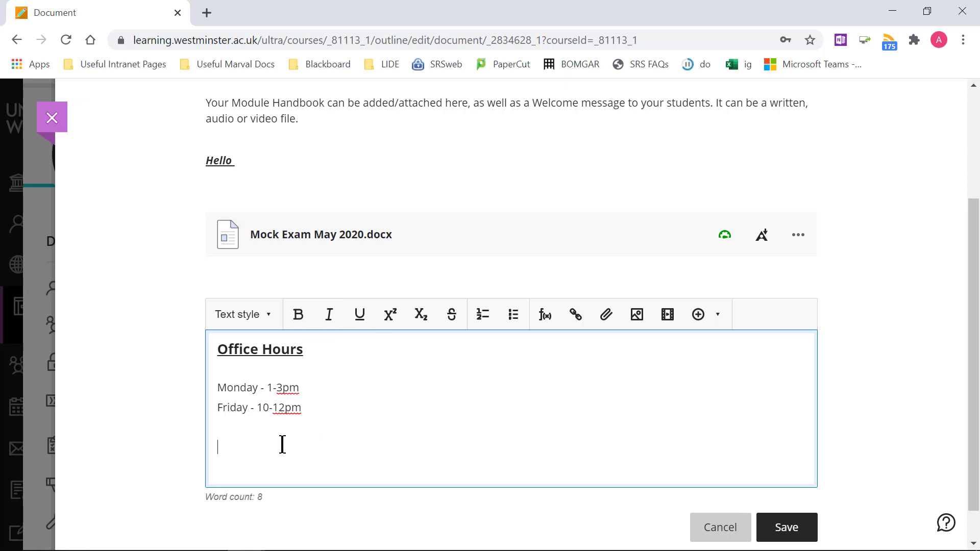
right_click(233, 447)
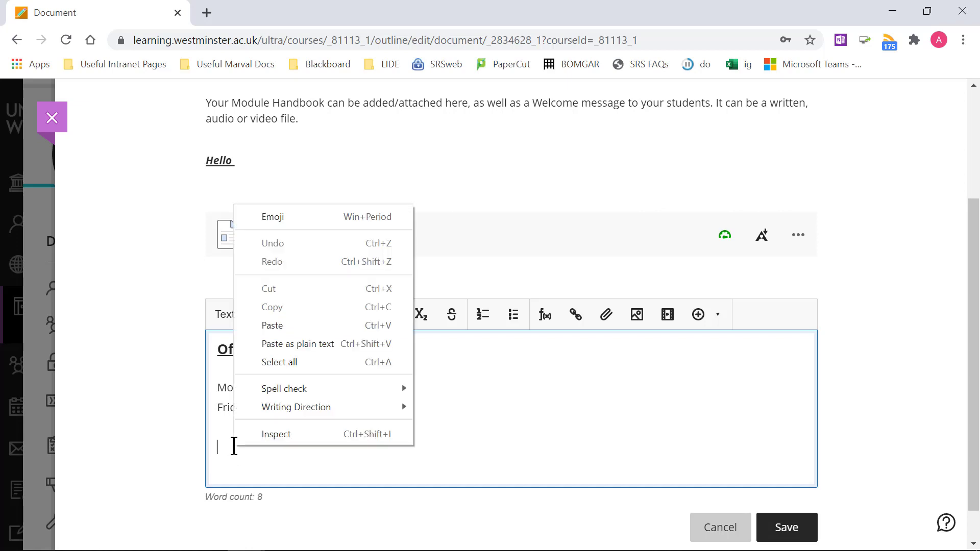
left_click(266, 326)
- Remove the extra blank lines above and below the pasted Teams links and save the Office Hours block
scroll(346, 417, "down", 1)
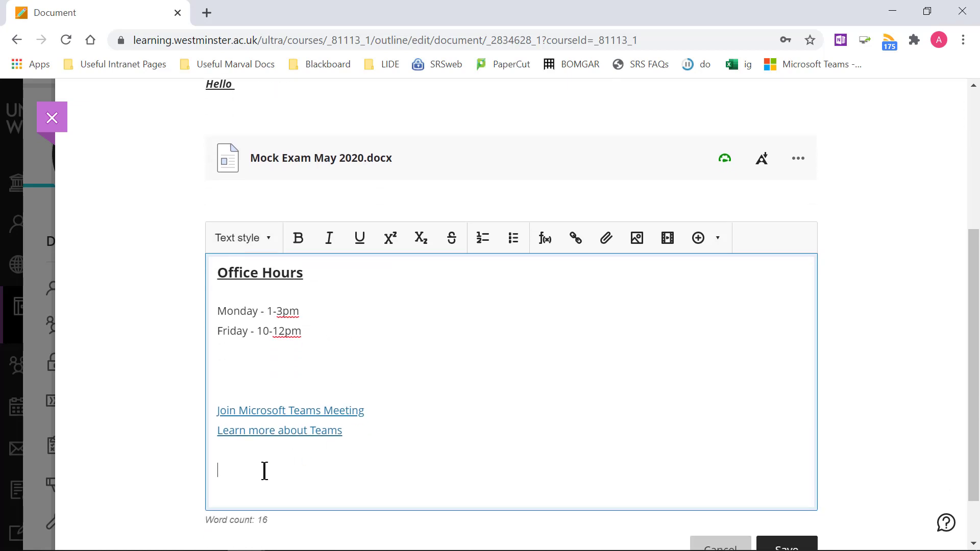
left_click(241, 380)
key("BackSpace")
left_click(255, 454)
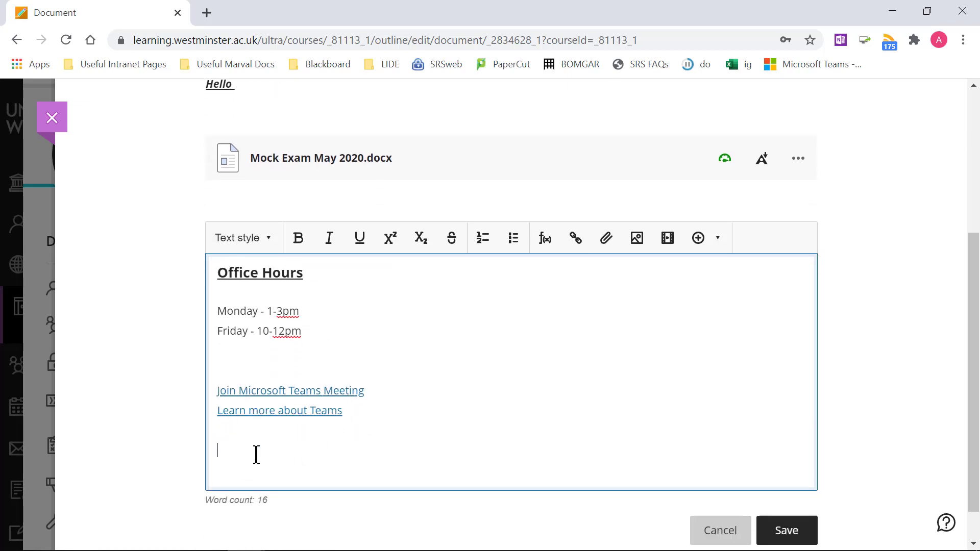
key("BackSpace")
left_click(805, 521)
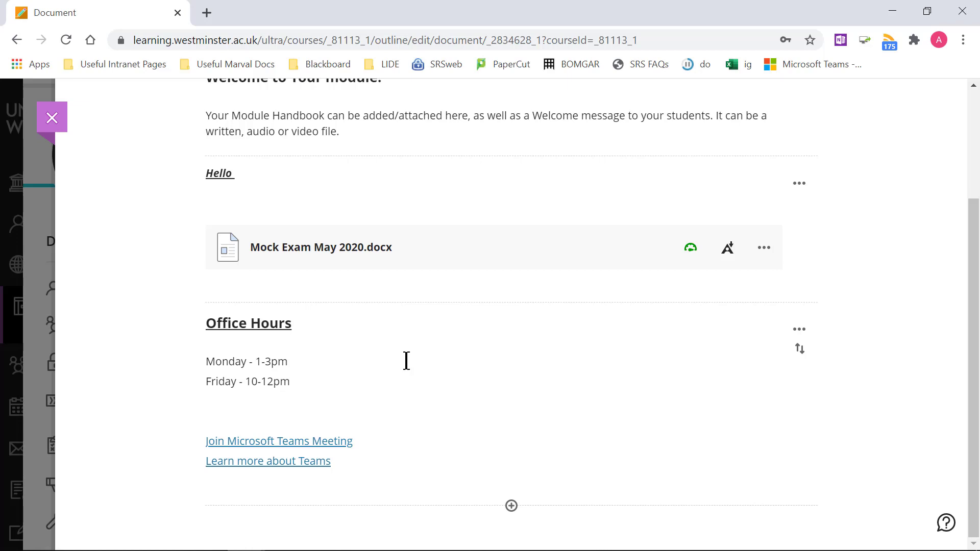
left_click(511, 506)
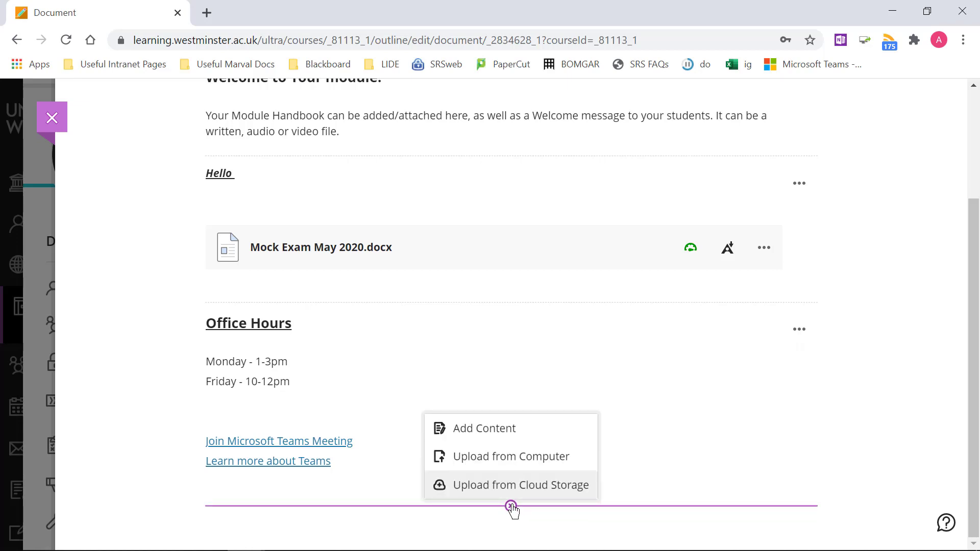
left_click(470, 430)
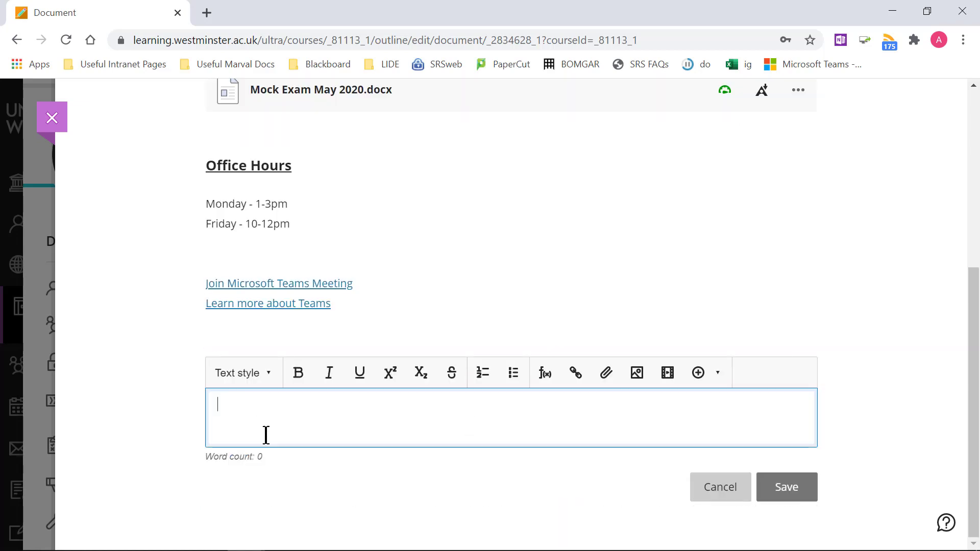
left_click(730, 502)
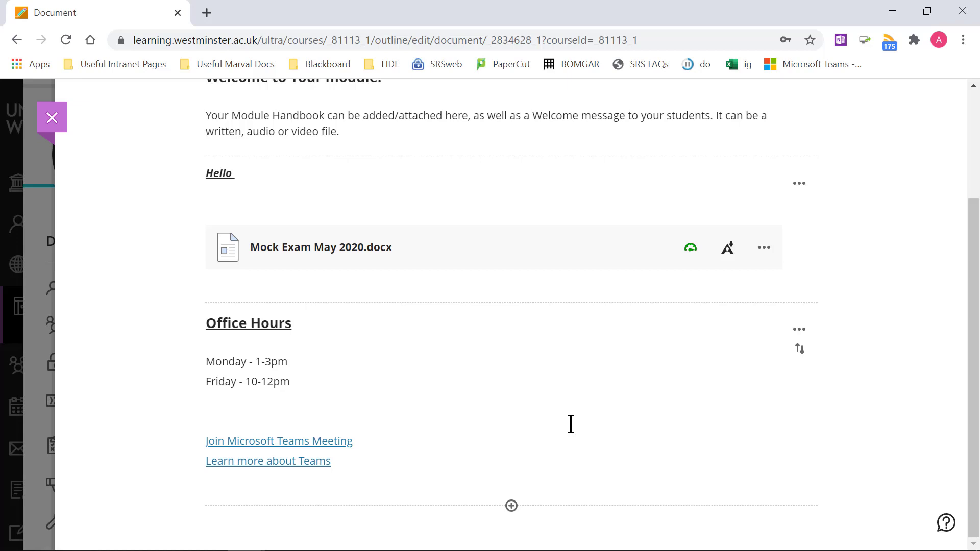
- Copy the link address of "Join Microsoft Teams Meeting" in the Office Hours block
right_click(247, 447)
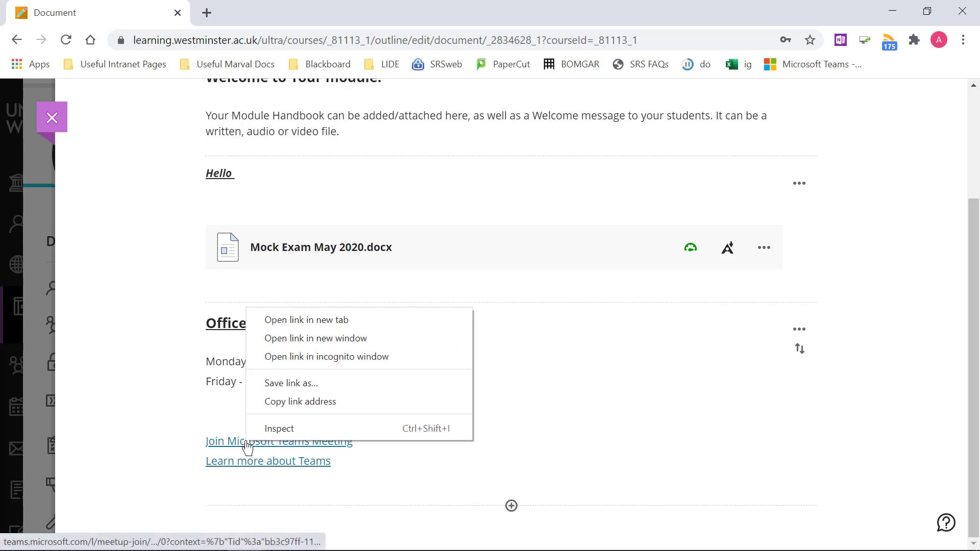
left_click(291, 402)
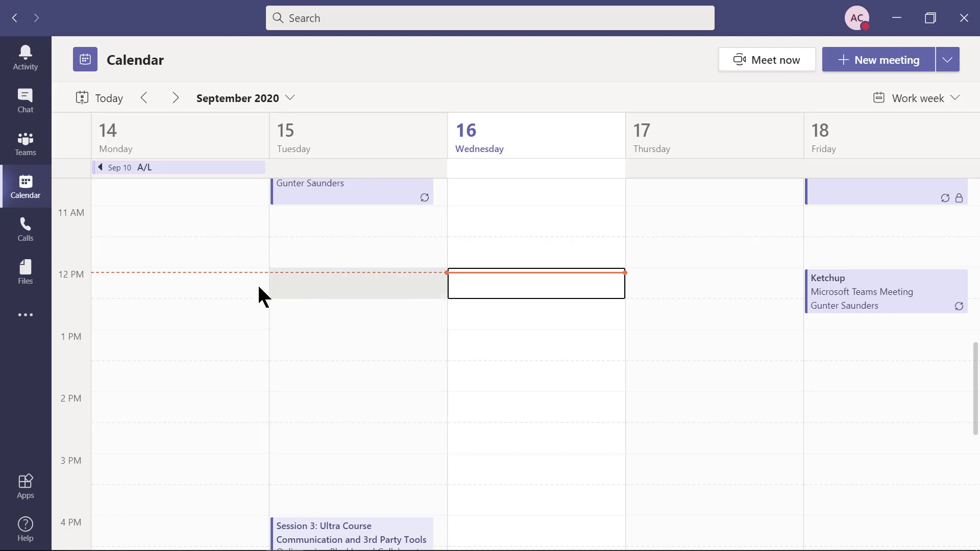
- Switch to Microsoft Teams, start another instant meeting from the calendar named "Group 1", and join it
left_click(22, 197)
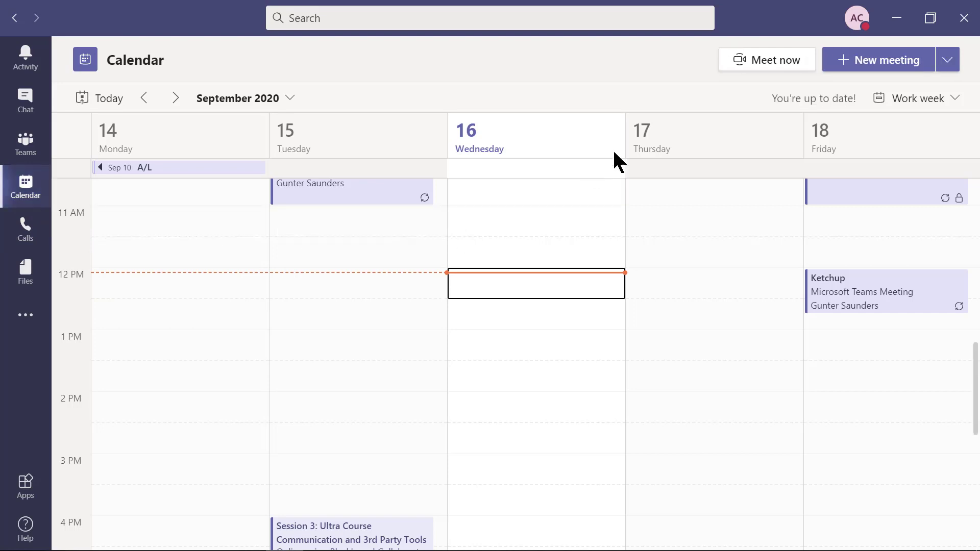
left_click(774, 70)
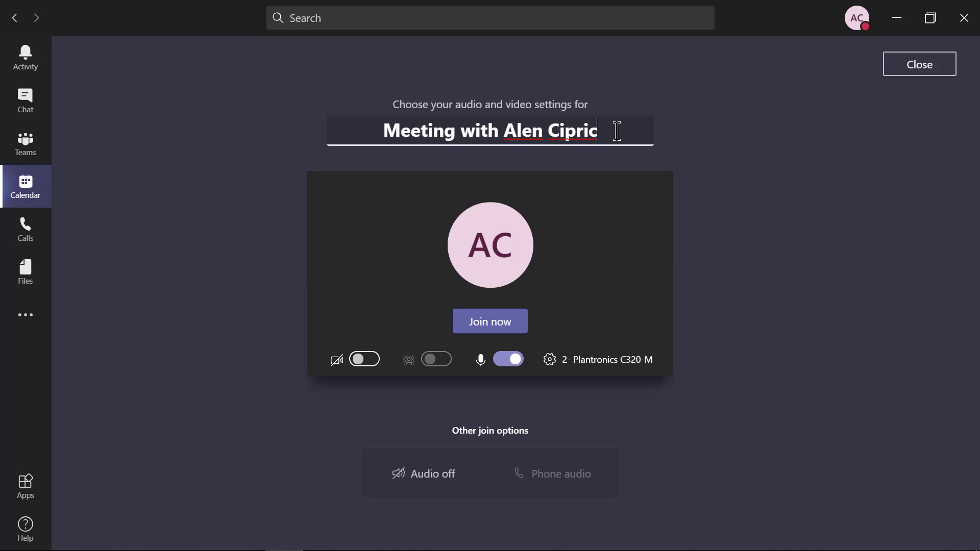
key("ctrl+a")
type("G")
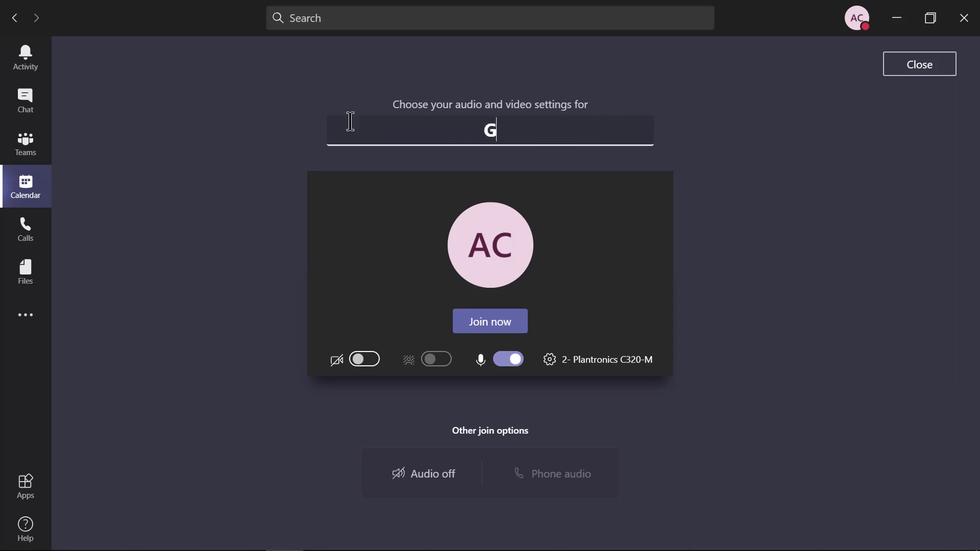
type("roup 1")
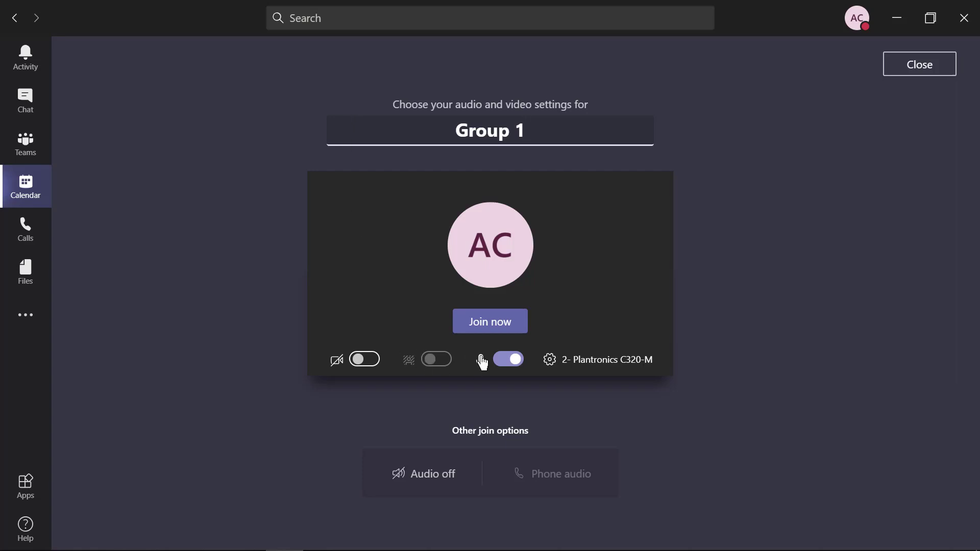
left_click(503, 330)
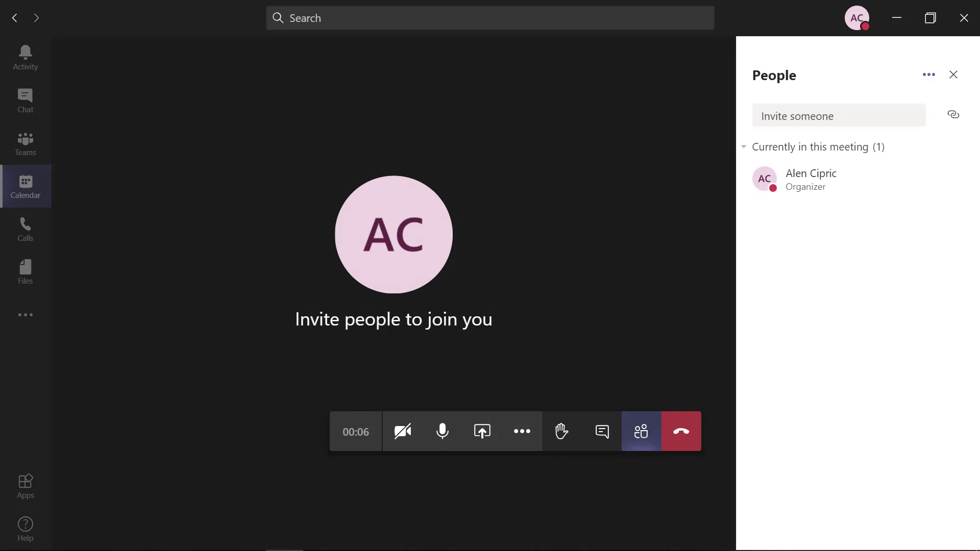
- Open the Group 1 meeting's permissions, let only people in my organization bypass the lobby, save, and return to the meeting
left_click(928, 74)
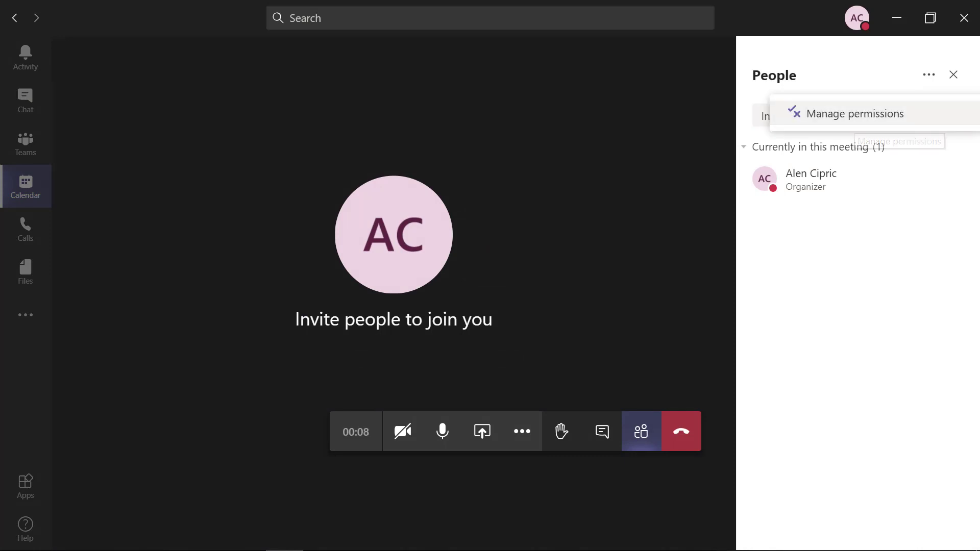
left_click(855, 113)
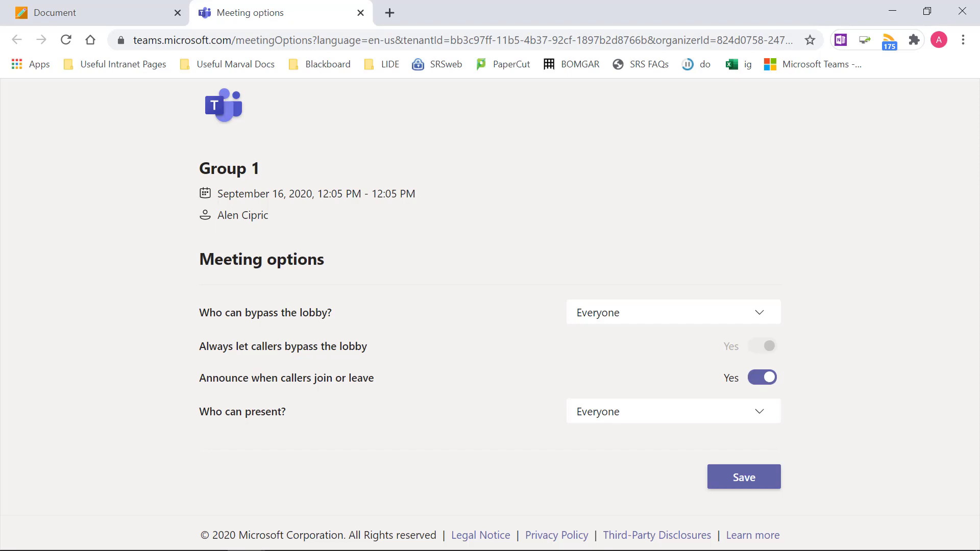
left_click(693, 321)
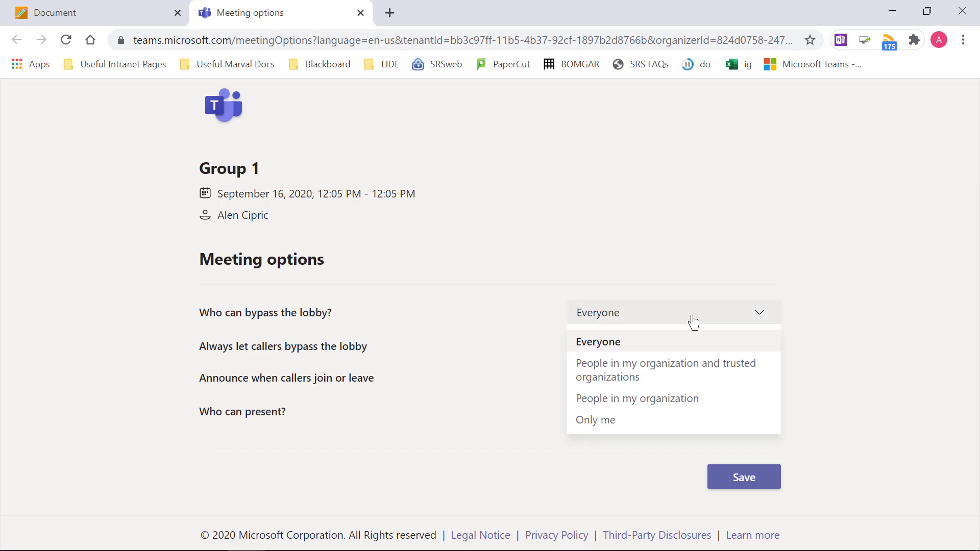
left_click(654, 399)
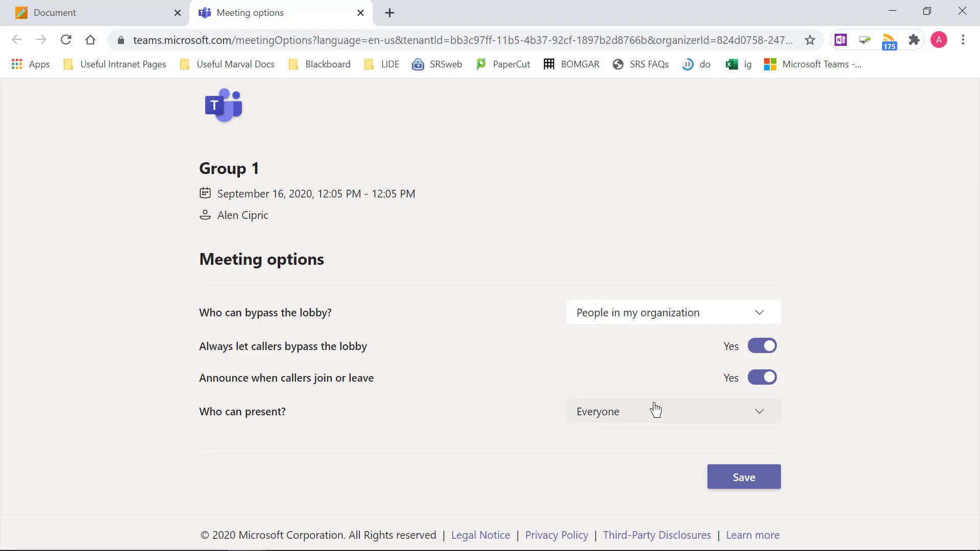
left_click(764, 478)
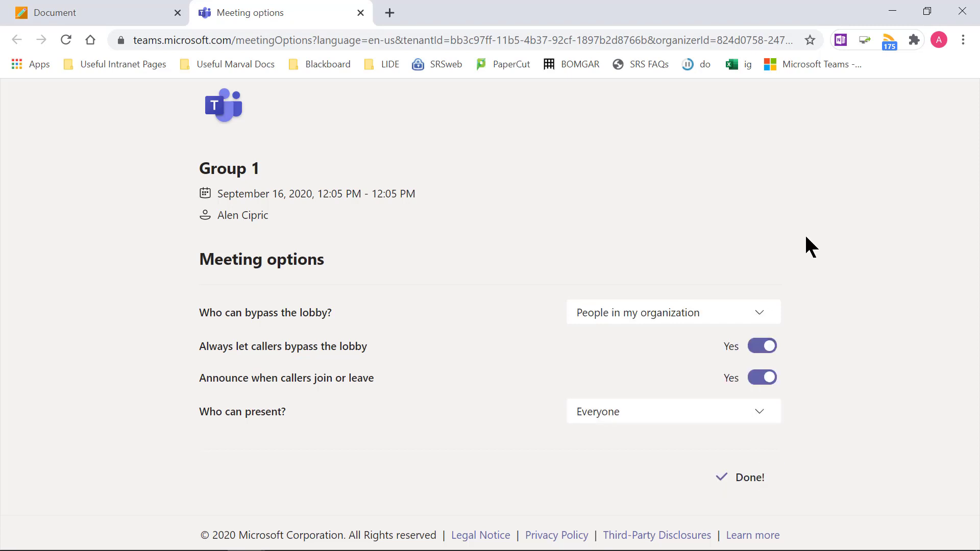
left_click(892, 11)
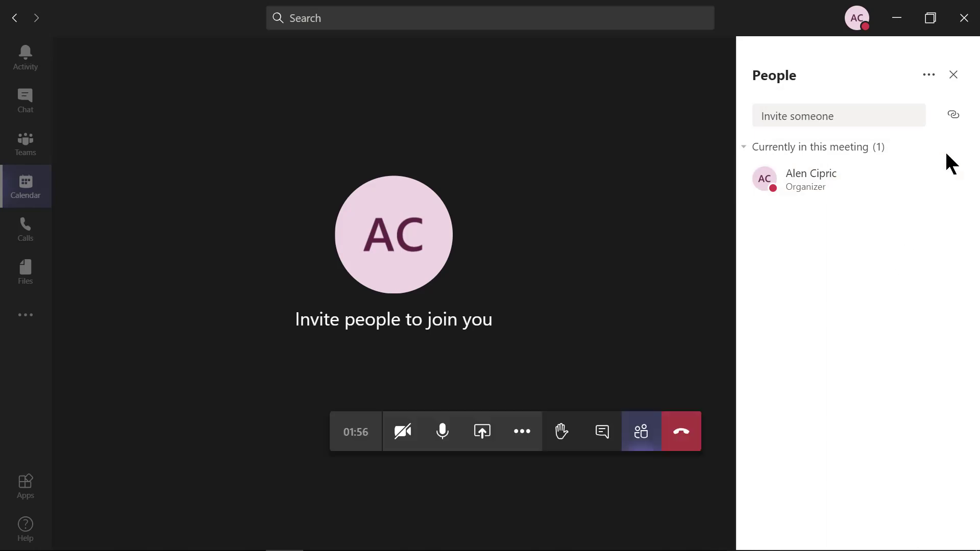
- Copy the Group 1 meeting's join information and paste it into the blank Word document, keeping the source formatting
left_click(953, 116)
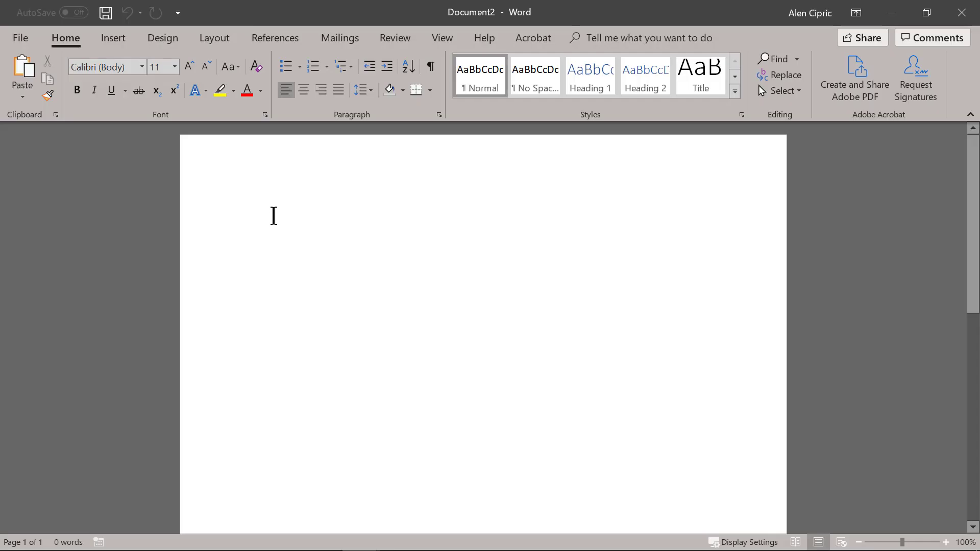
right_click(273, 215)
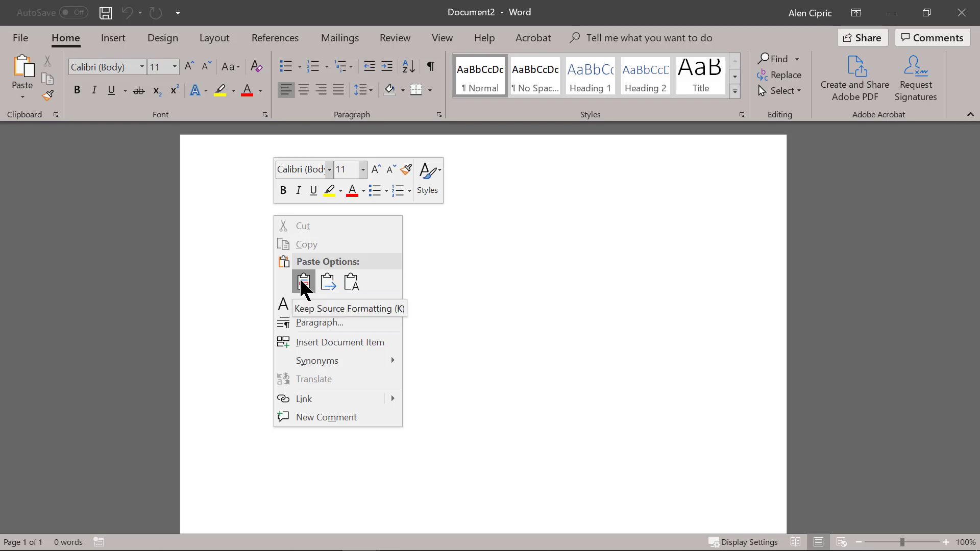
left_click(304, 283)
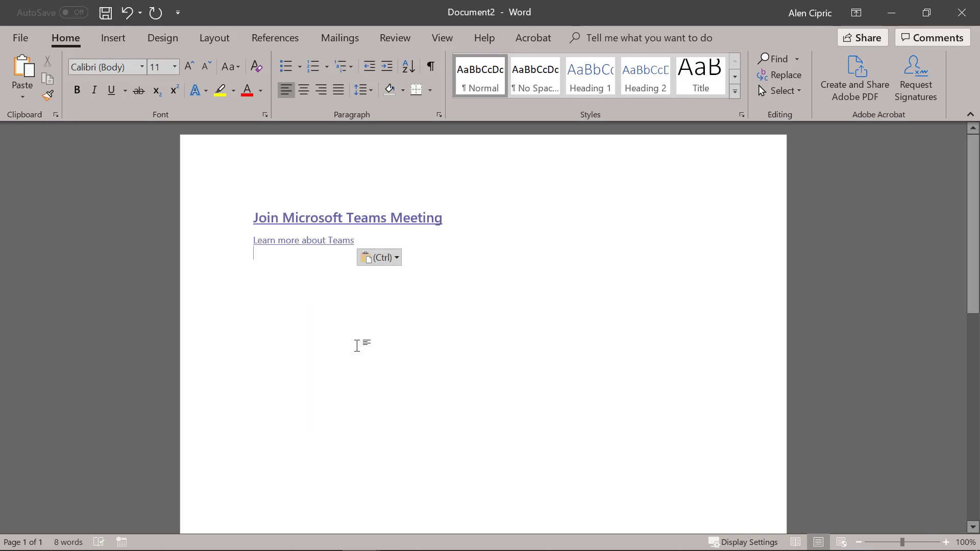
left_click(278, 279)
- Edit the pasted "Join Microsoft Teams Meeting" hyperlink so its display text is "Group 1"
mouse_move(292, 219)
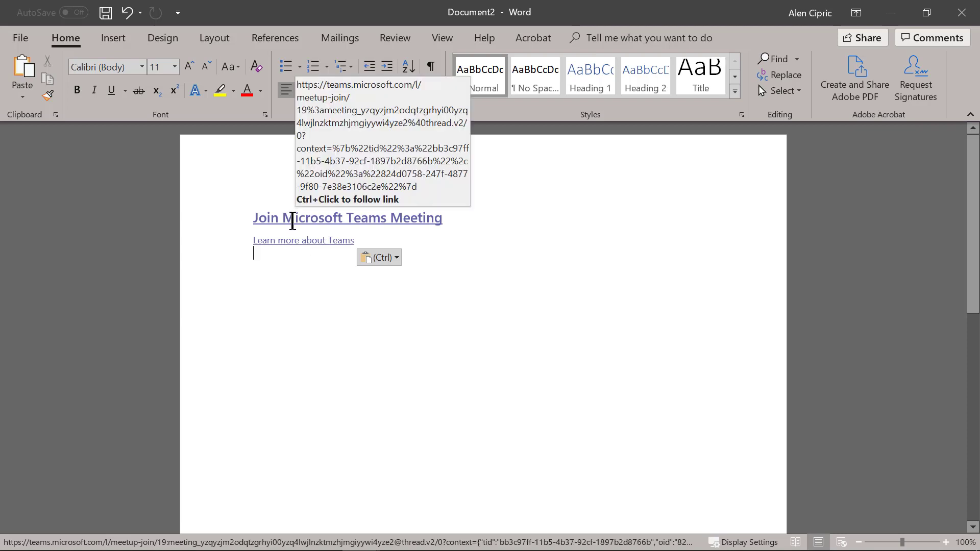
right_click(292, 221)
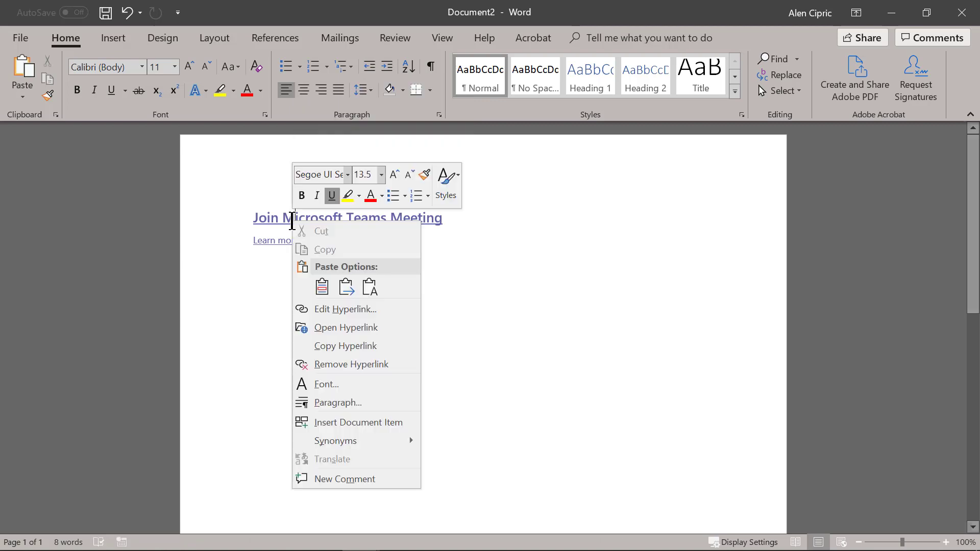
left_click(319, 314)
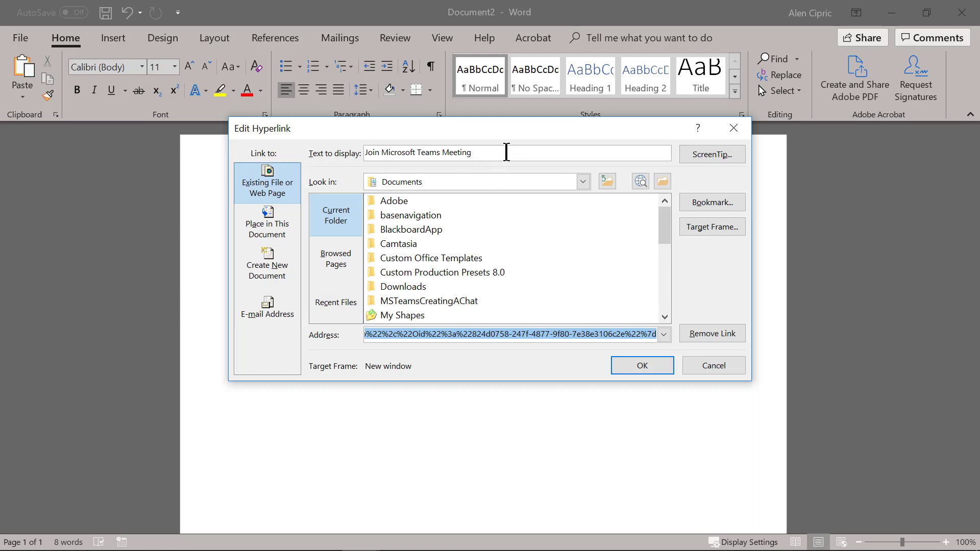
left_click_drag(505, 151, 357, 153)
type("Grou")
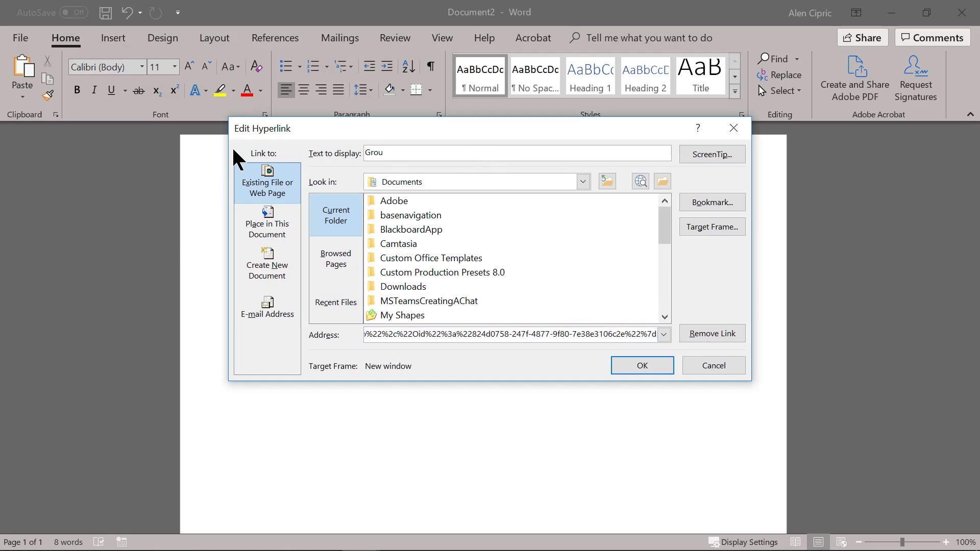
type("p 1")
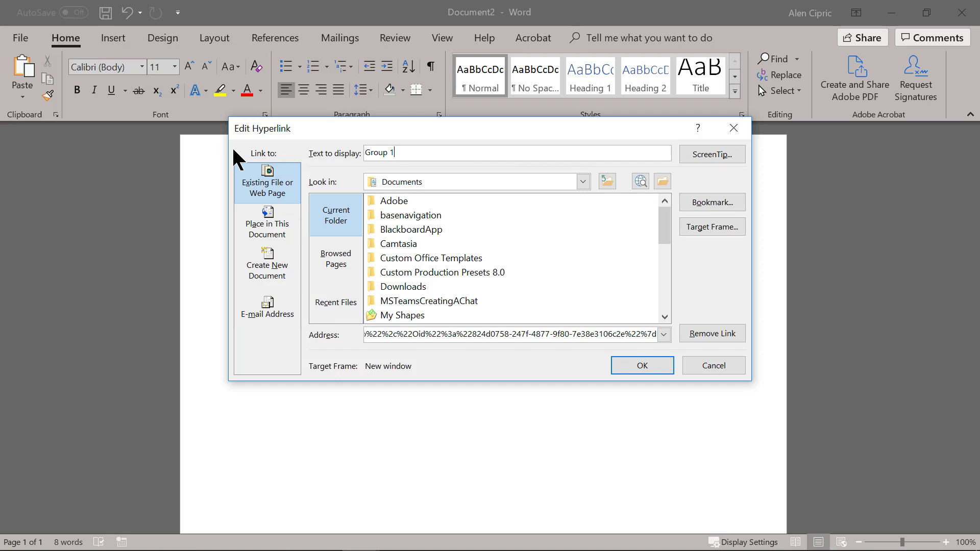
left_click(652, 366)
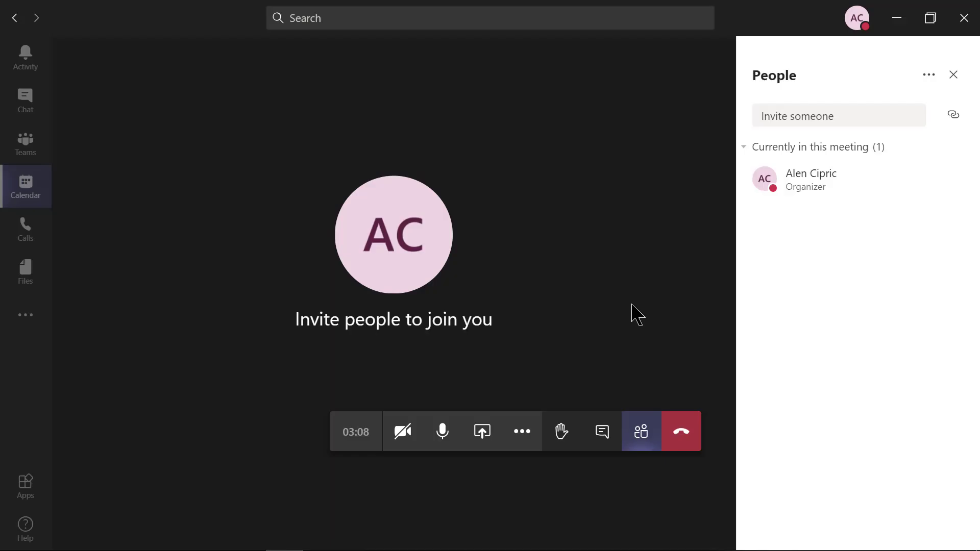
- Switch to Microsoft Teams, leave the Group 1 meeting, and start and join an instant meeting from the calendar named "Group 2"
left_click(686, 442)
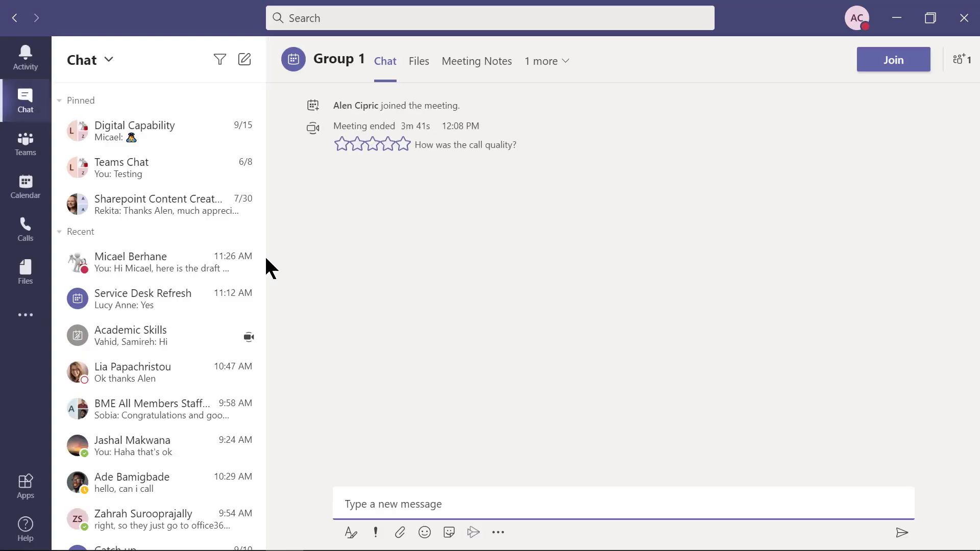
left_click(33, 193)
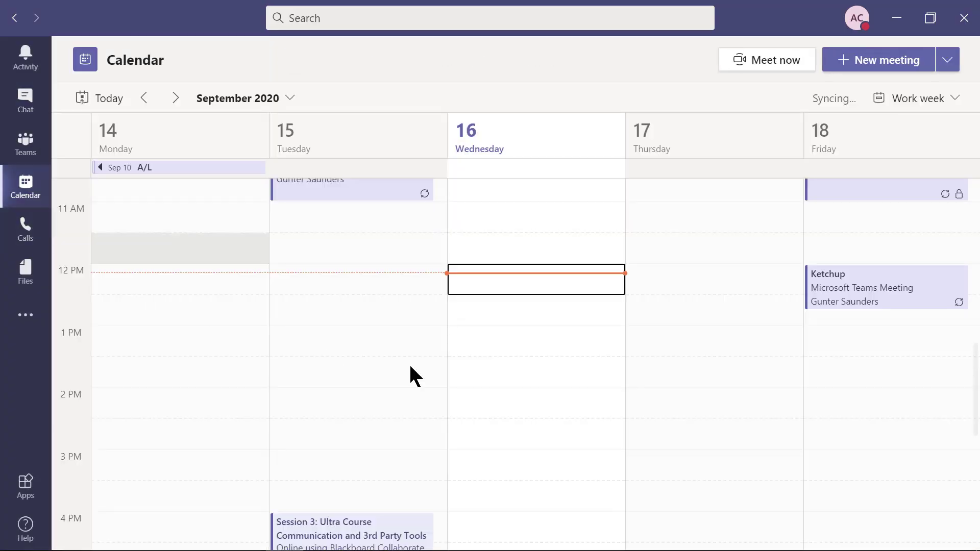
left_click(770, 60)
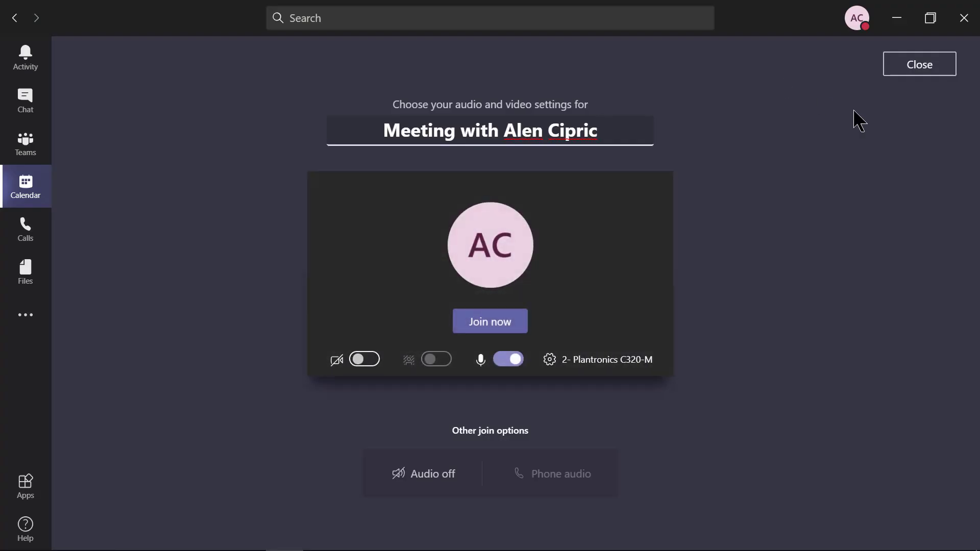
left_click_drag(607, 127, 306, 137)
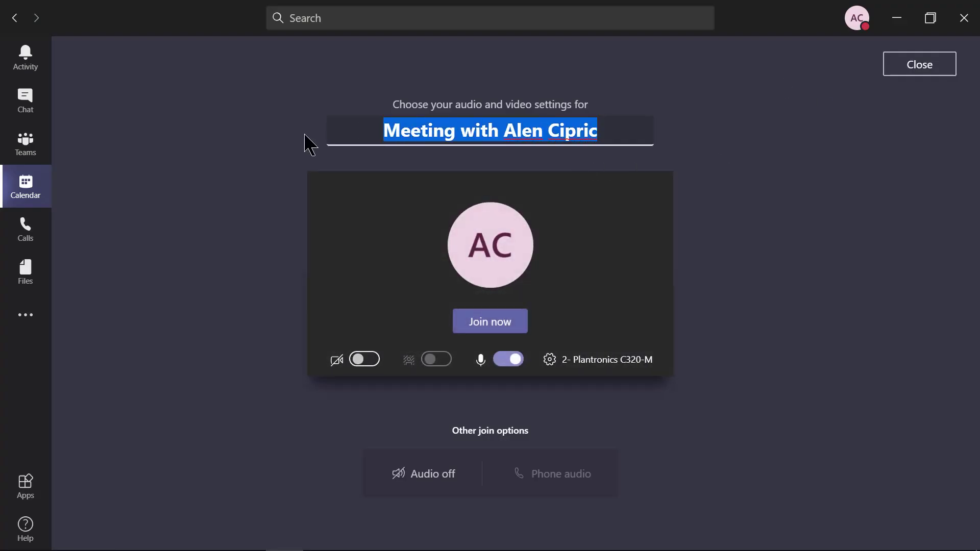
type("Grou")
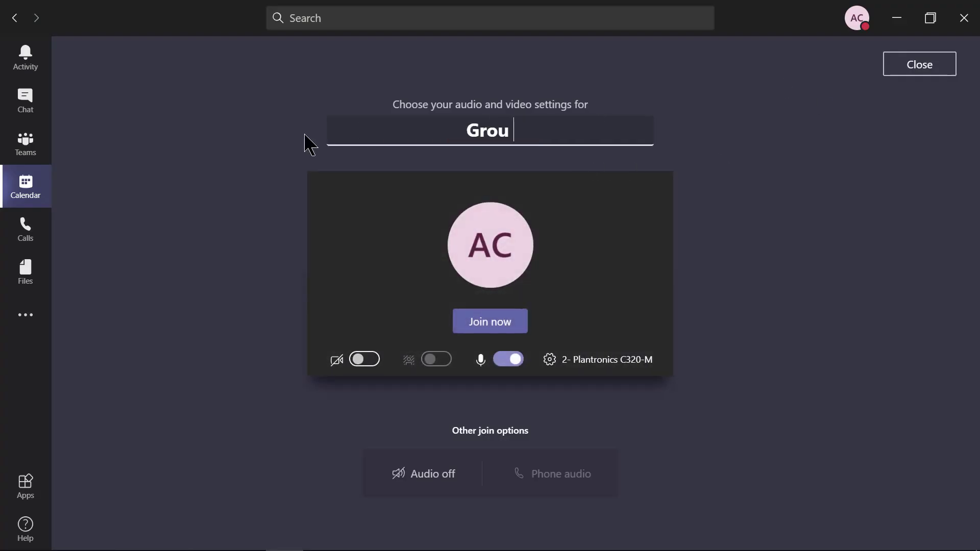
type("p 2")
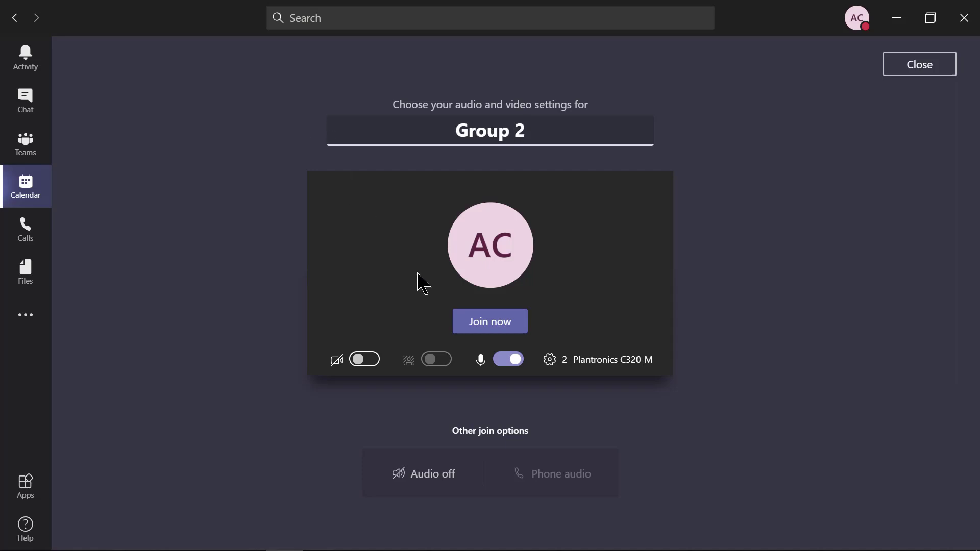
left_click(485, 327)
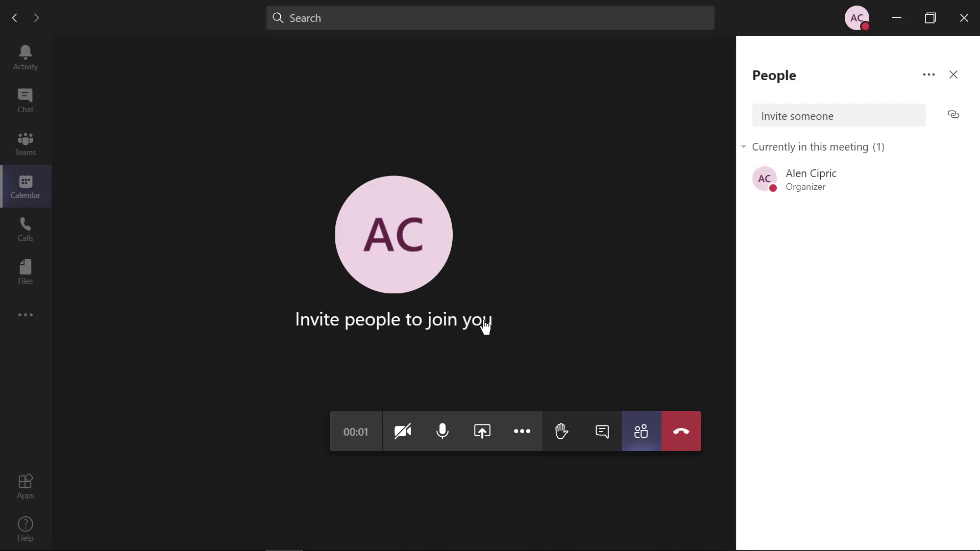
- Set the Group 2 meeting's lobby bypass to "People in my organization", save the meeting options, and return to the meeting
left_click(928, 76)
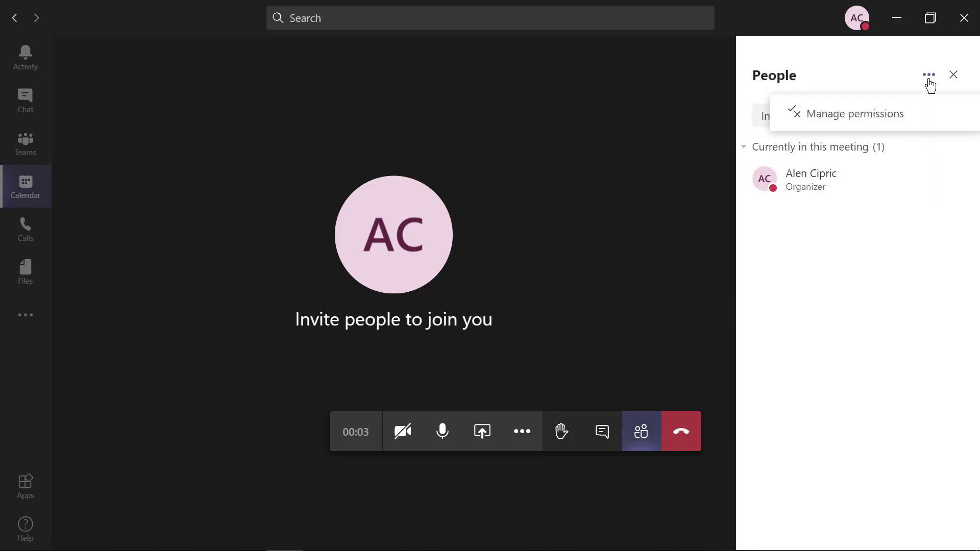
left_click(862, 114)
left_click(664, 315)
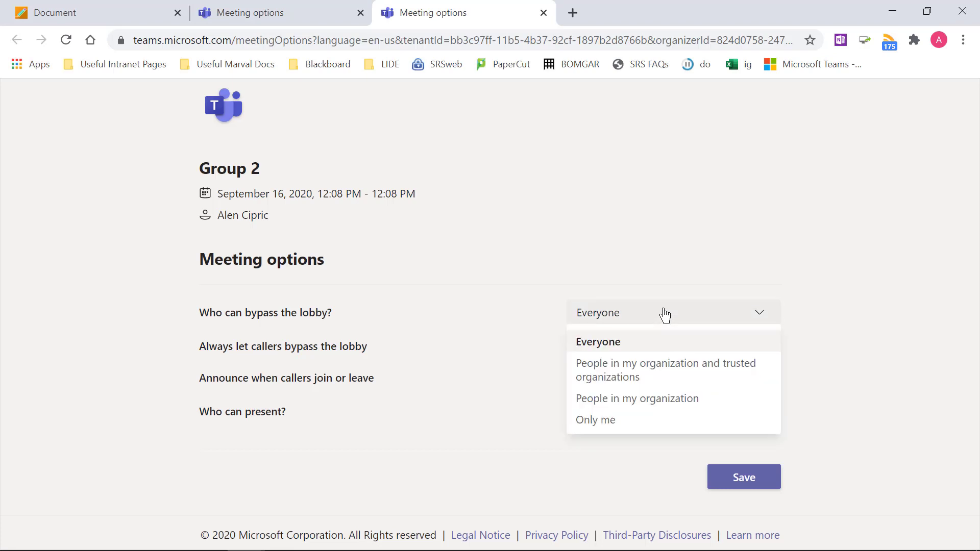
left_click(622, 401)
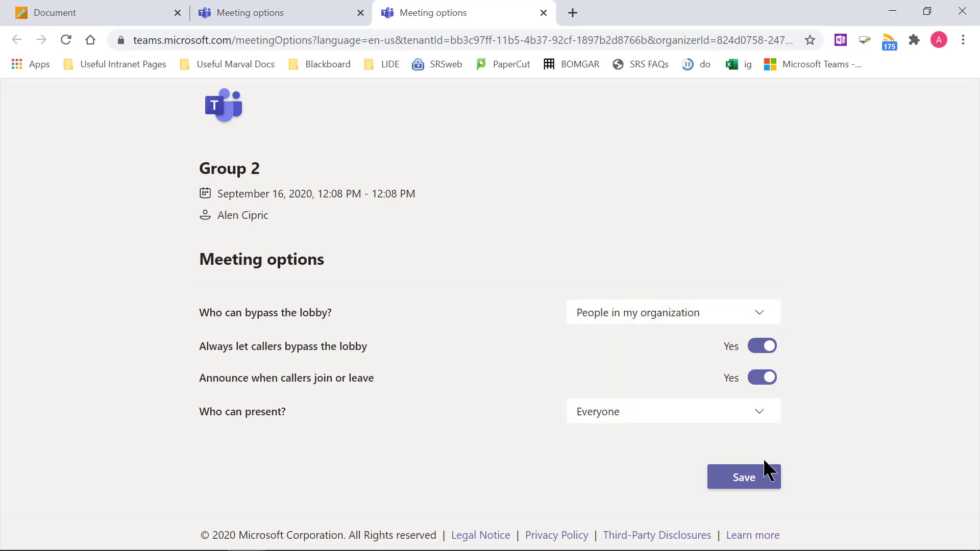
left_click(762, 479)
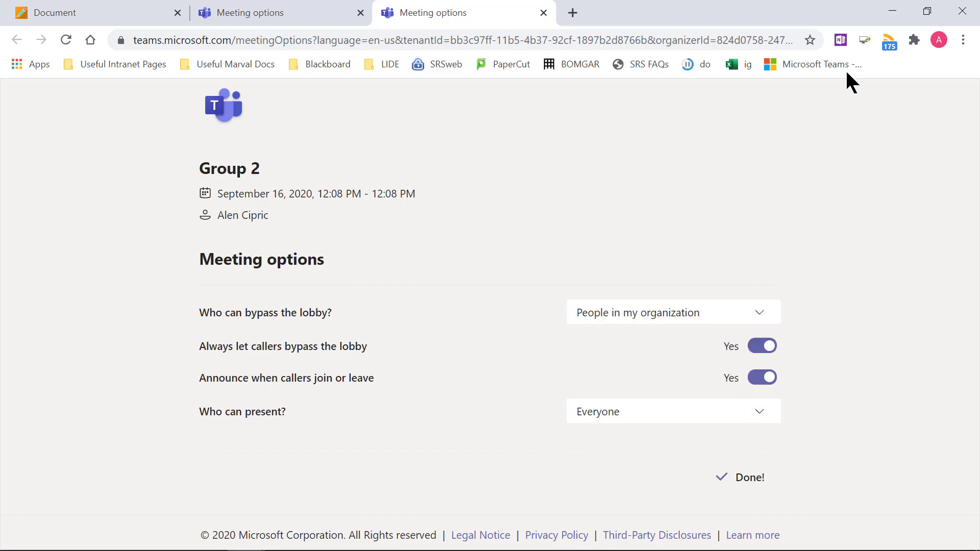
left_click(883, 16)
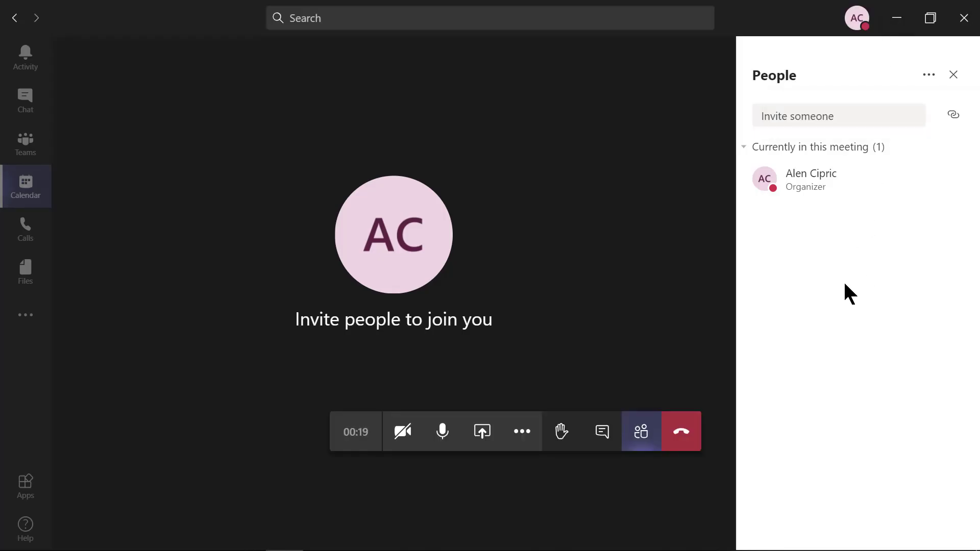
- Copy the Group 2 meeting's join information and paste it below the Group 1 links in Word, keeping the source formatting
left_click(953, 116)
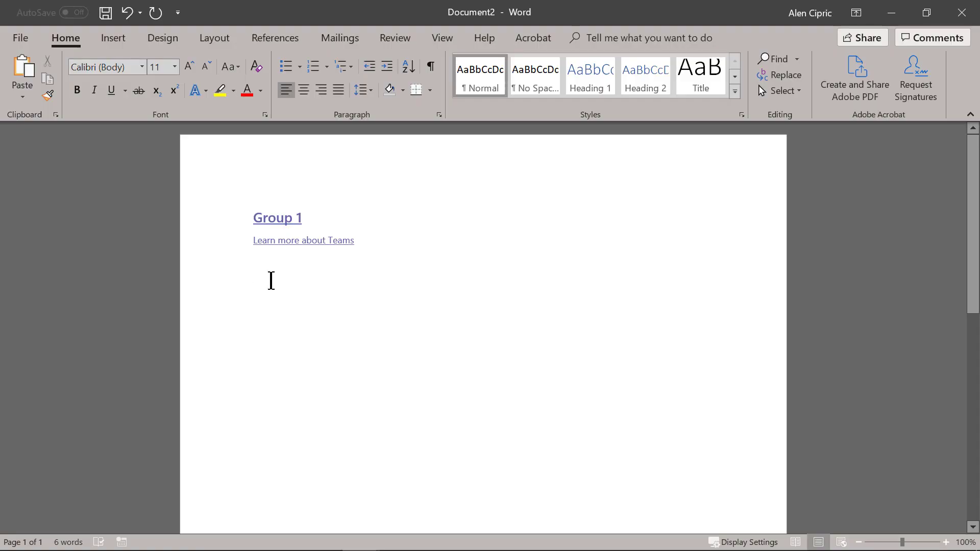
right_click(270, 281)
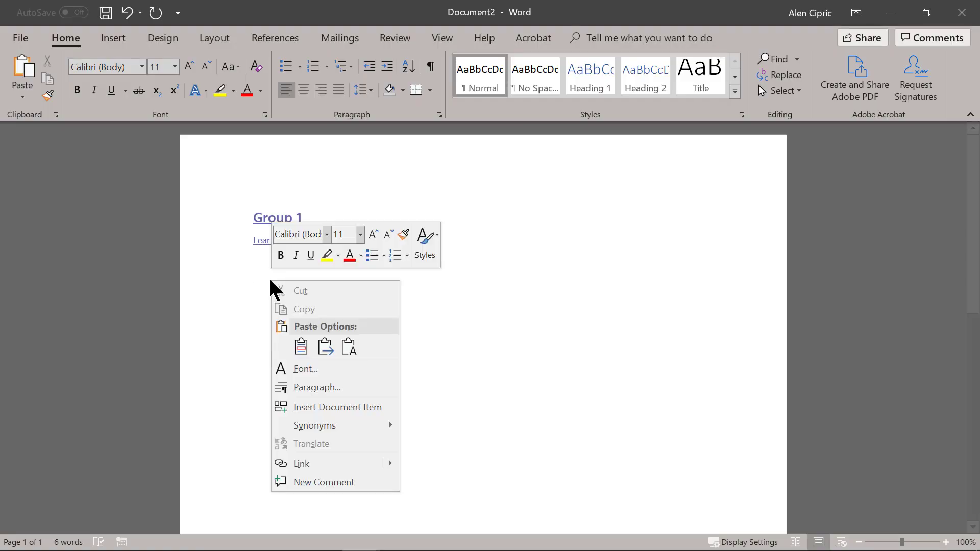
left_click(300, 347)
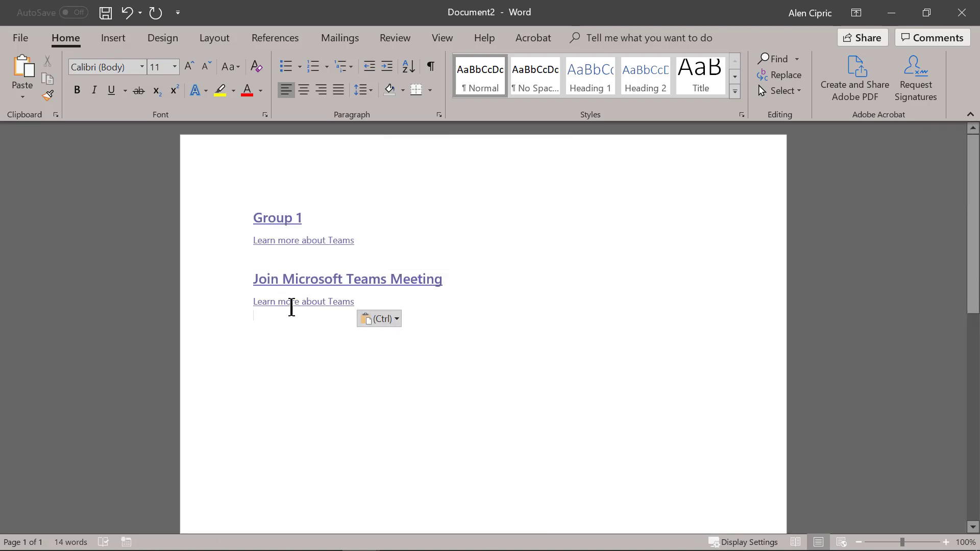
- Change the display text of the second "Join Microsoft Teams Meeting" hyperlink to "Group 2"
right_click(307, 282)
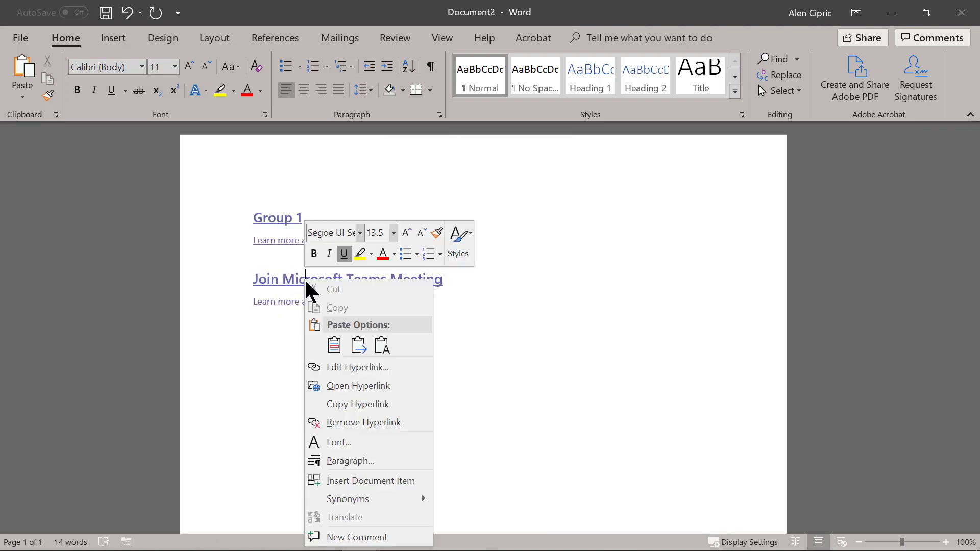
left_click(341, 367)
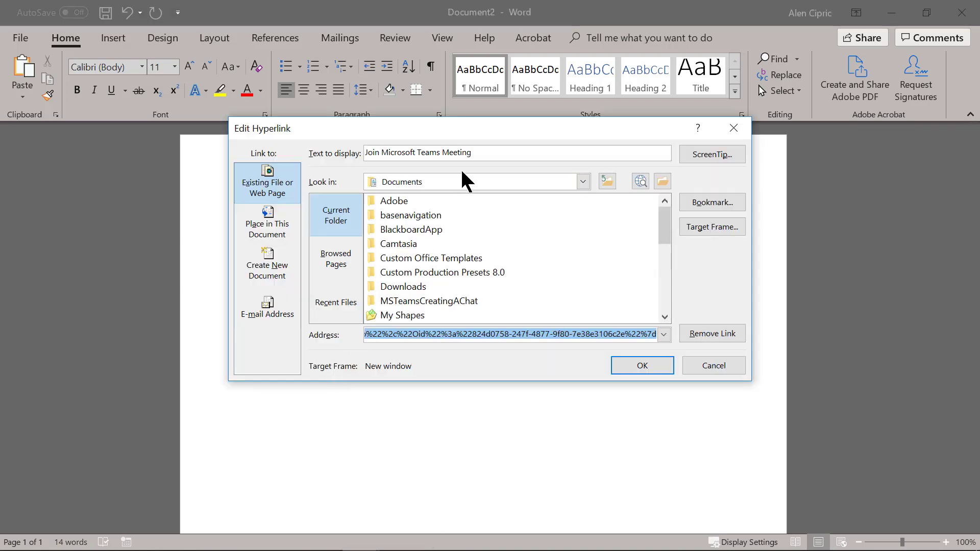
left_click_drag(518, 153, 365, 153)
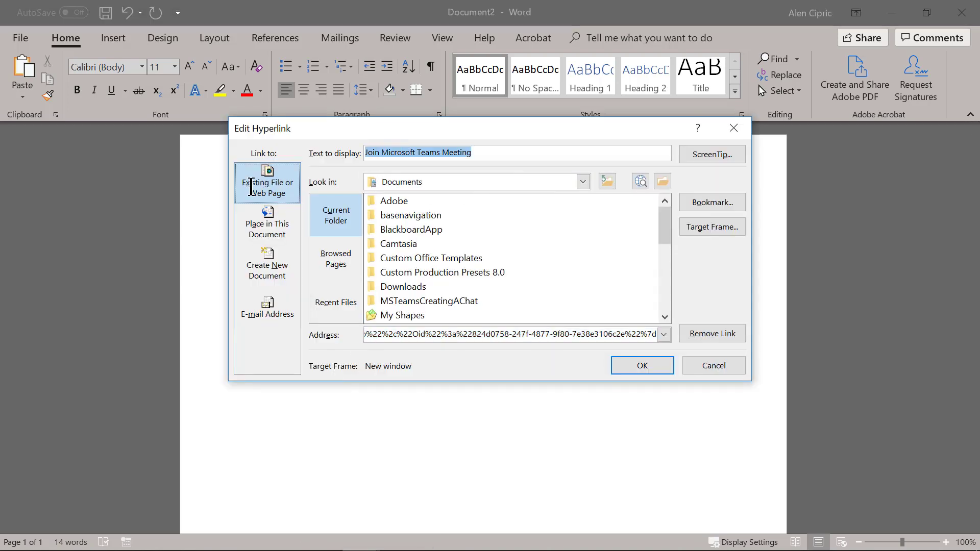
type("Grou")
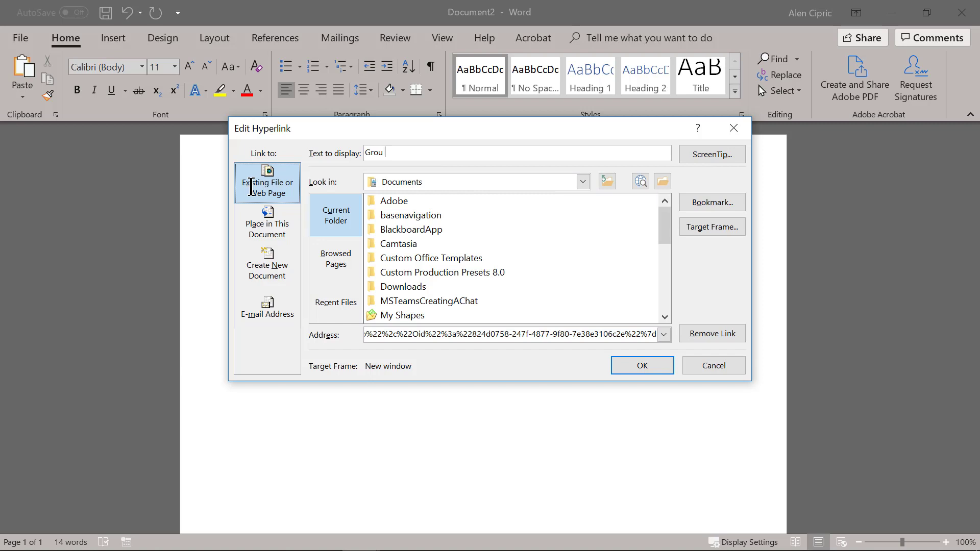
type("p 2")
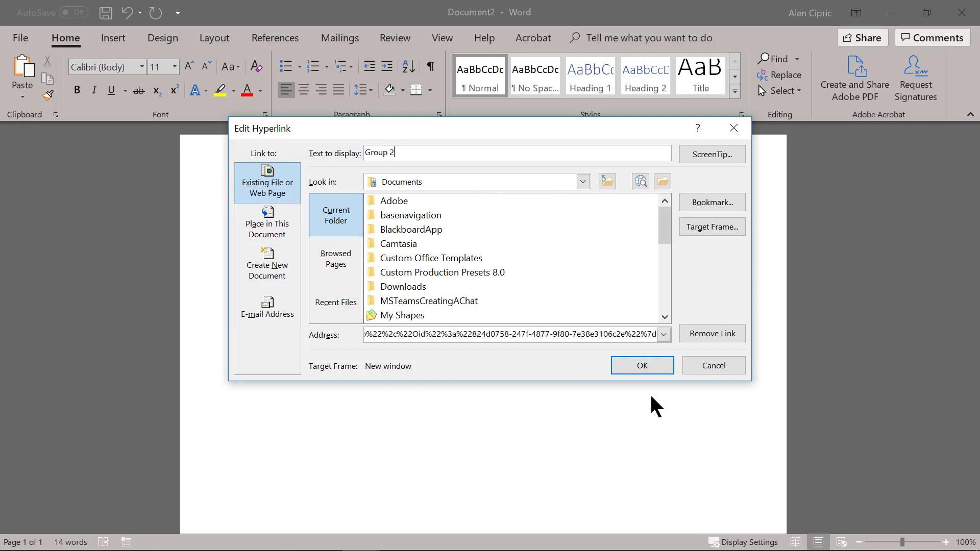
left_click(643, 369)
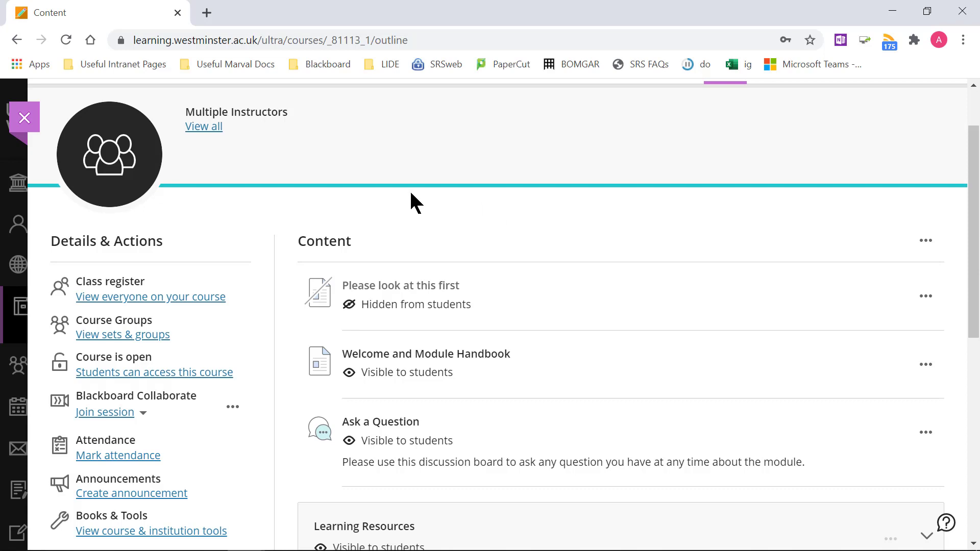
- Switch to the Blackboard course, launch the Microsoft Teams tool from the course's Books & Tools, and sign in
scroll(317, 189, "down", 1)
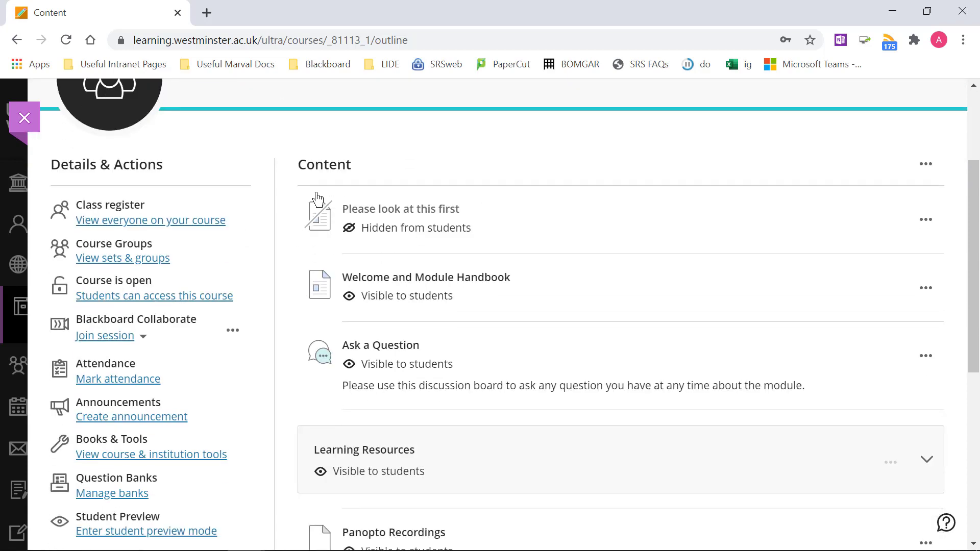
left_click(112, 461)
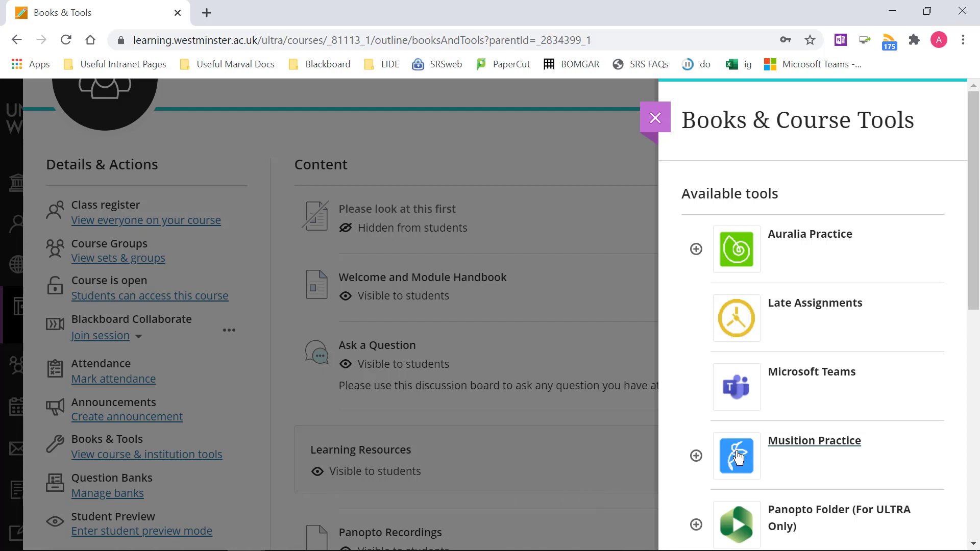
left_click(807, 380)
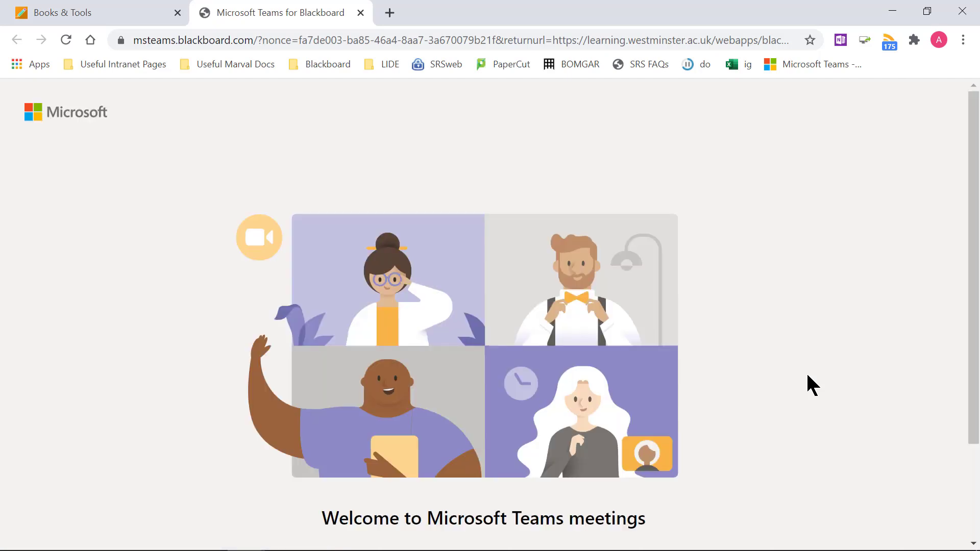
scroll(733, 293, "down", 2)
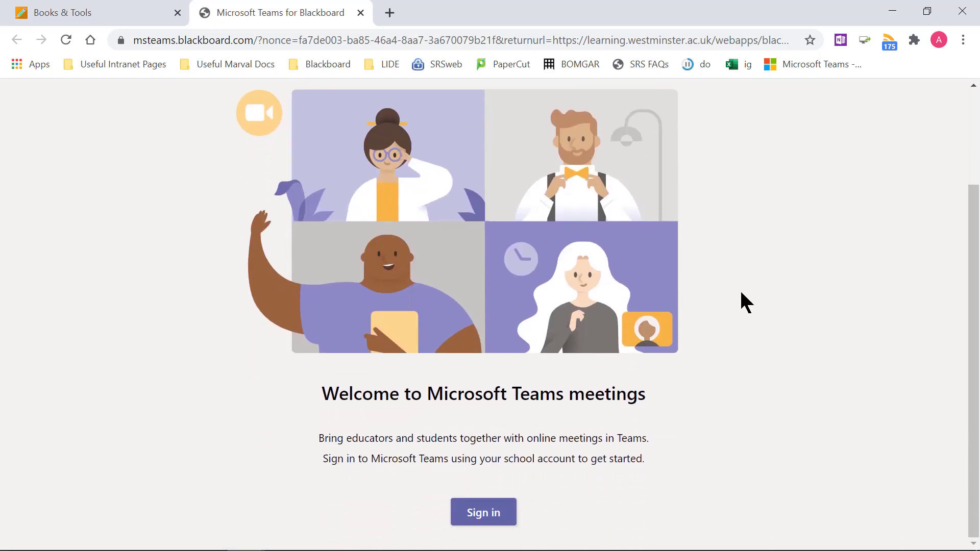
left_click(484, 514)
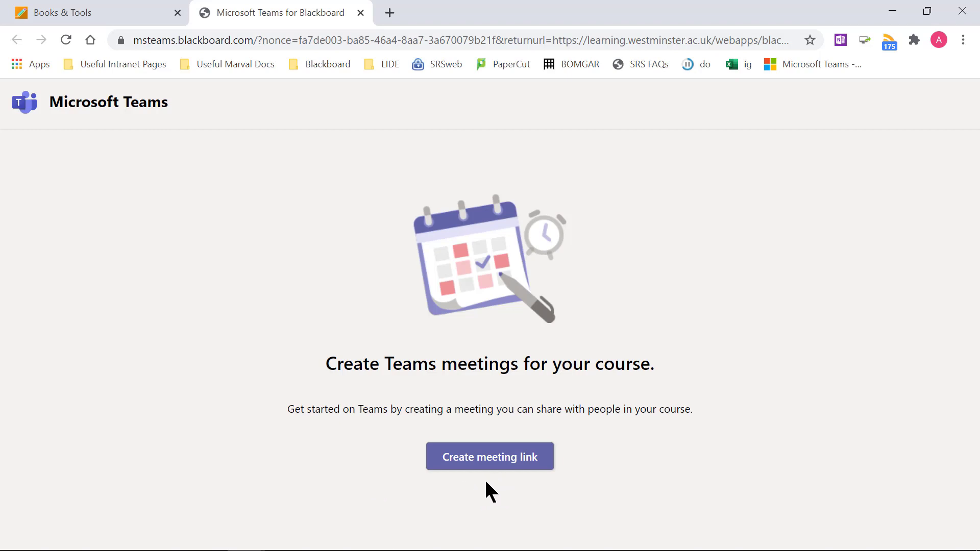
- Create a course meeting link titled "Seminar 1" and add the meeting to the calendar
left_click(487, 464)
type("Semi")
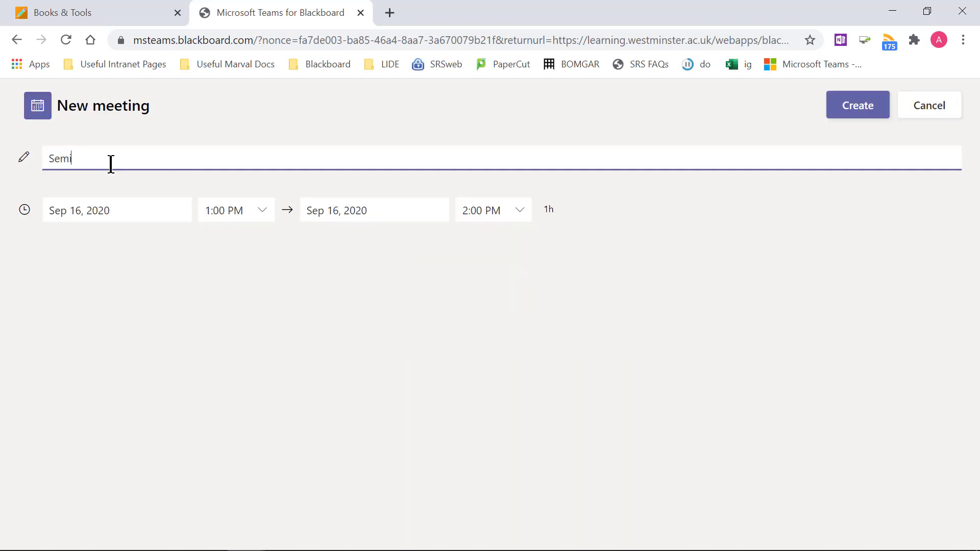
type("nar 1")
left_click(860, 115)
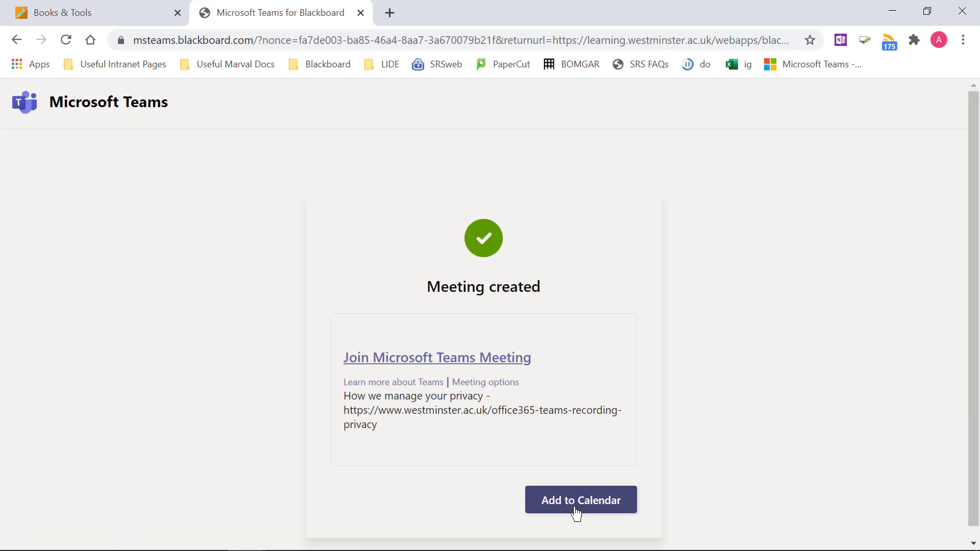
left_click(584, 505)
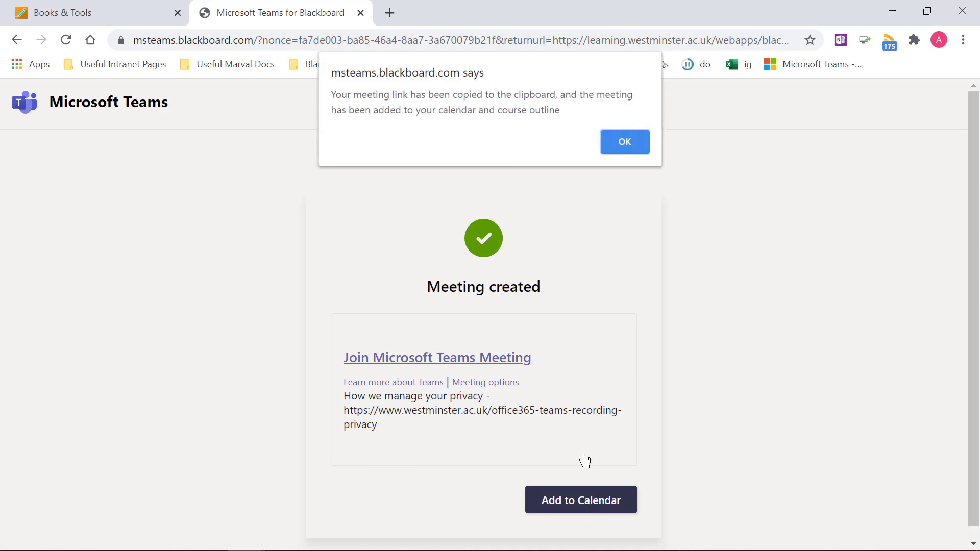
left_click(631, 148)
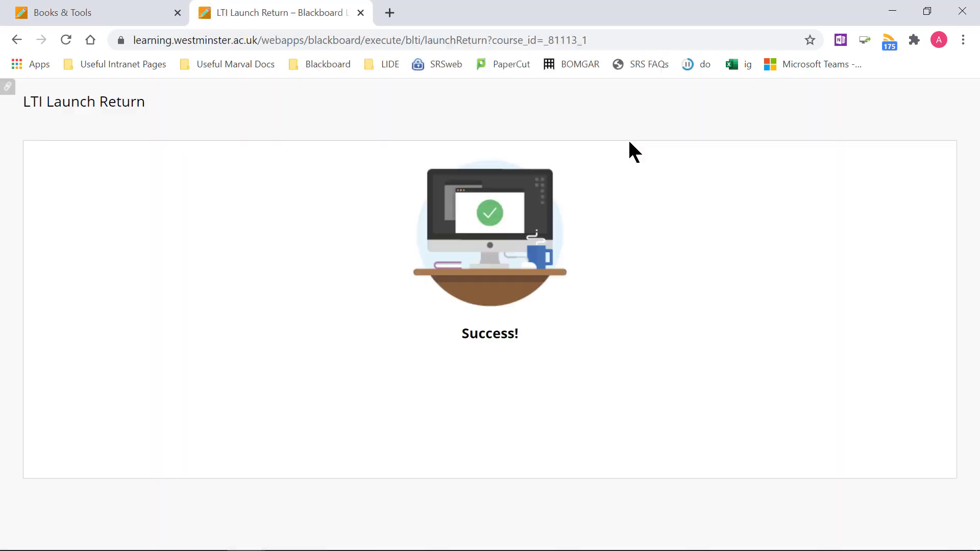
- Return to the course content page, refresh it, and open the Seminar 1 item to check its Teams link
left_click(360, 12)
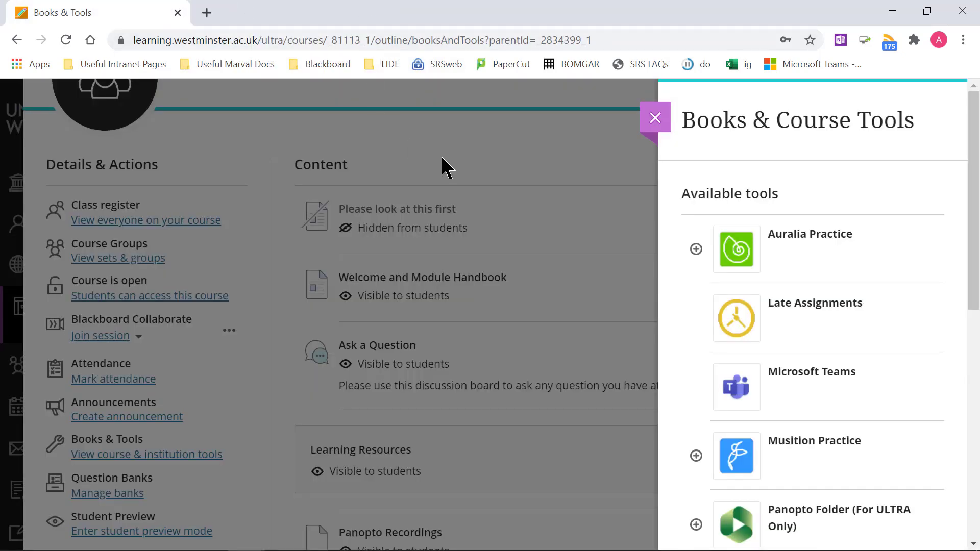
left_click(655, 125)
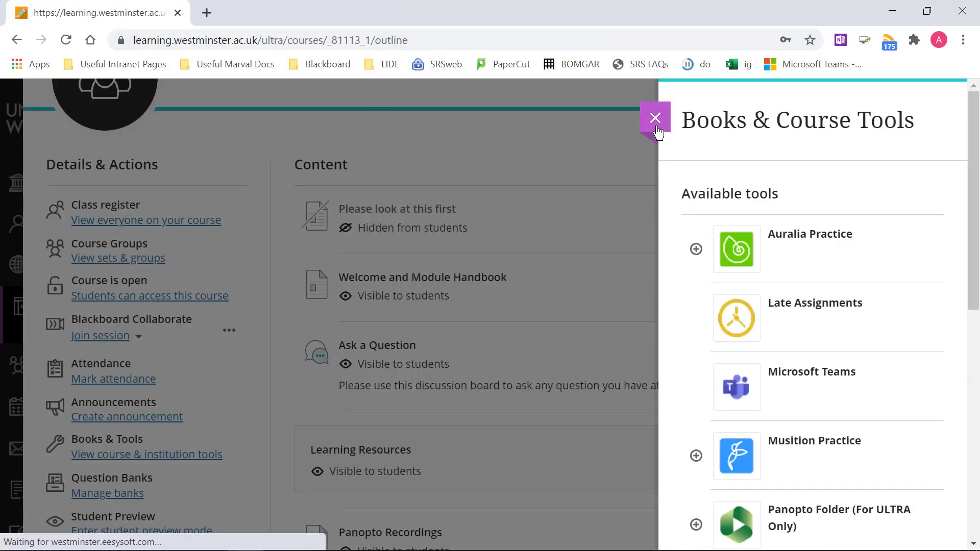
left_click(65, 40)
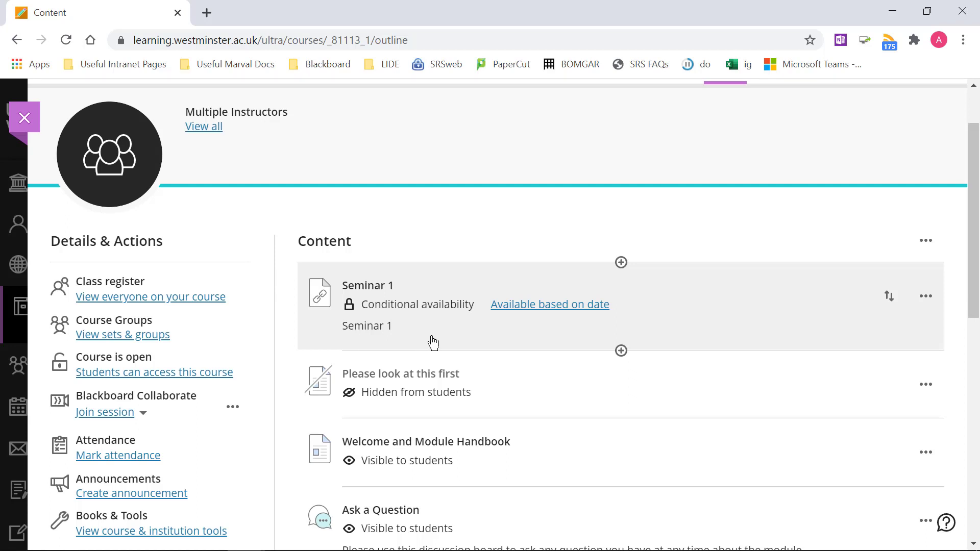
left_click(485, 287)
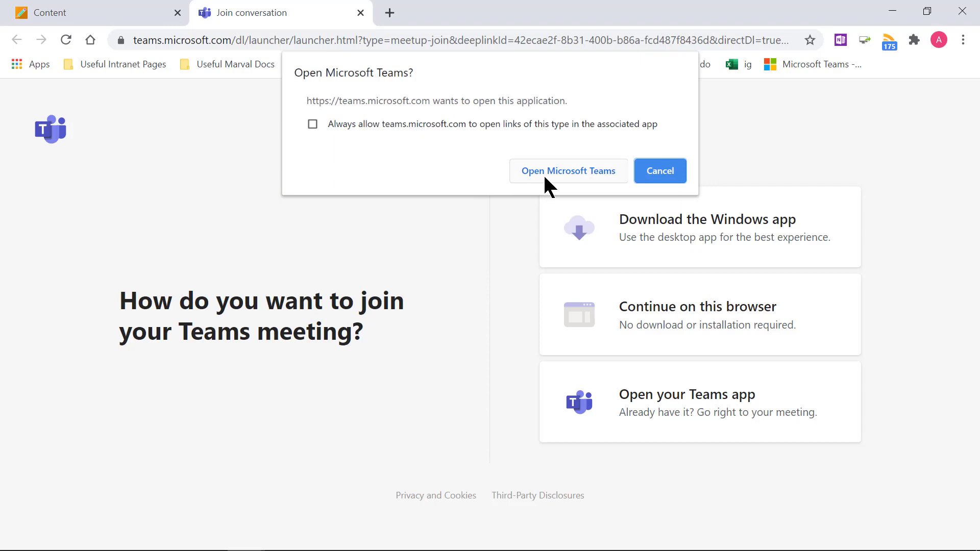
- Go back to the Blackboard course and look up the Seminar 1 entry in the course calendar
left_click(82, 23)
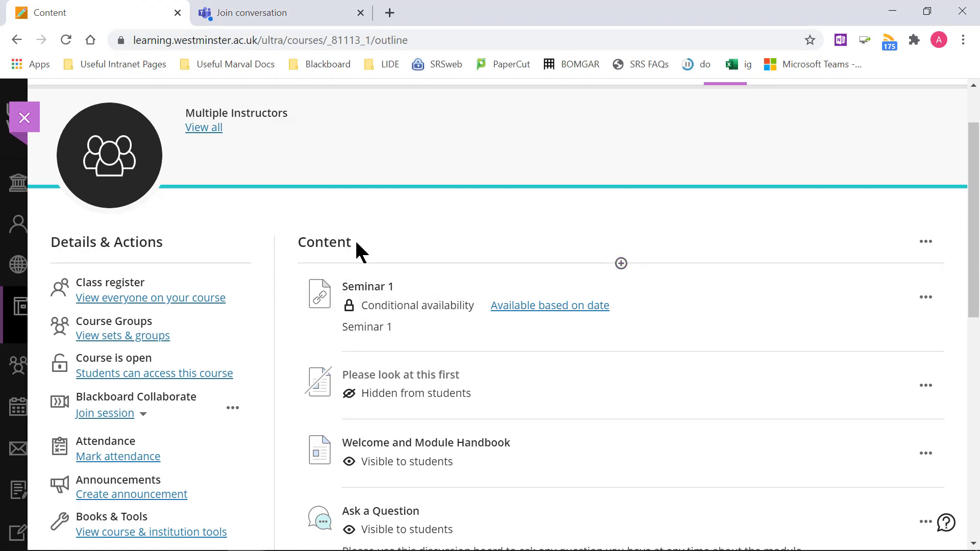
scroll(357, 250, "up", 2)
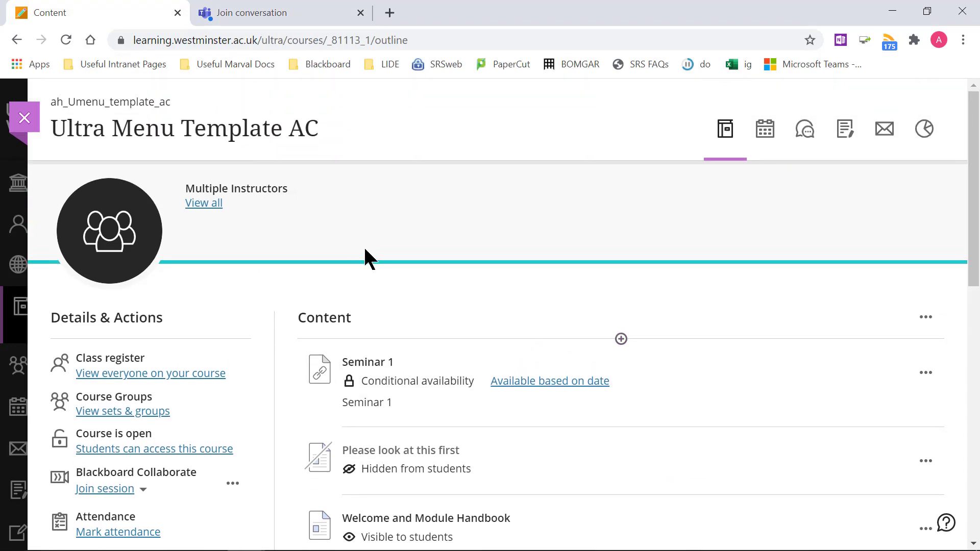
left_click(765, 130)
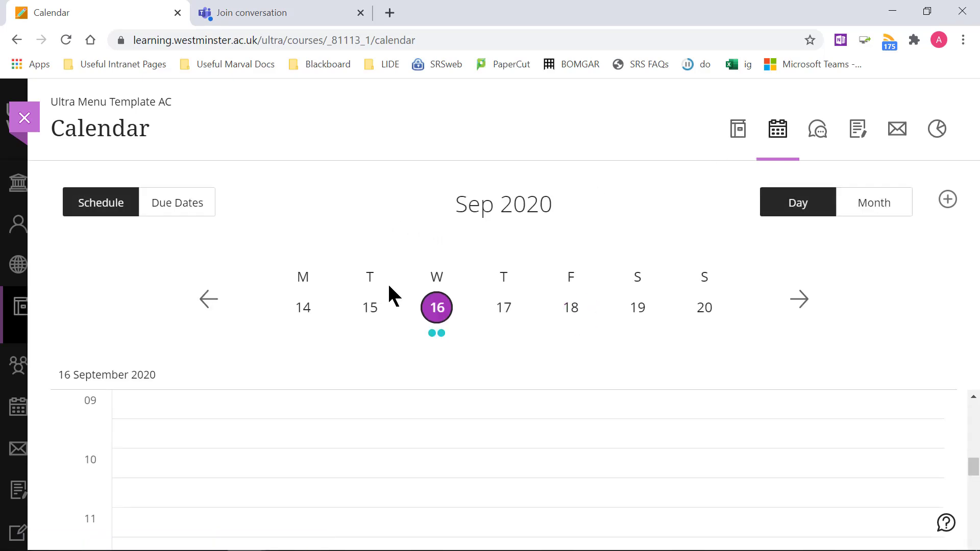
scroll(387, 387, "down", 2)
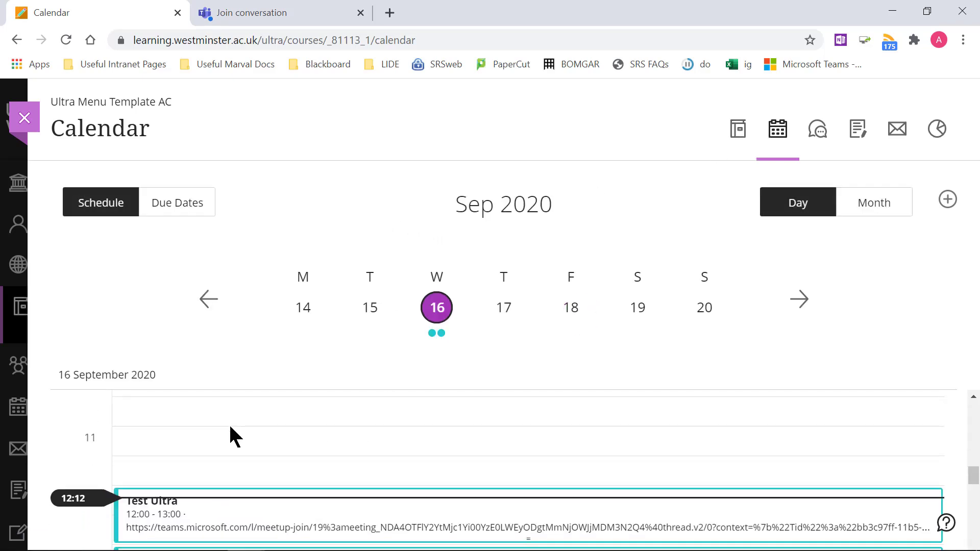
scroll(229, 427, "down", 1)
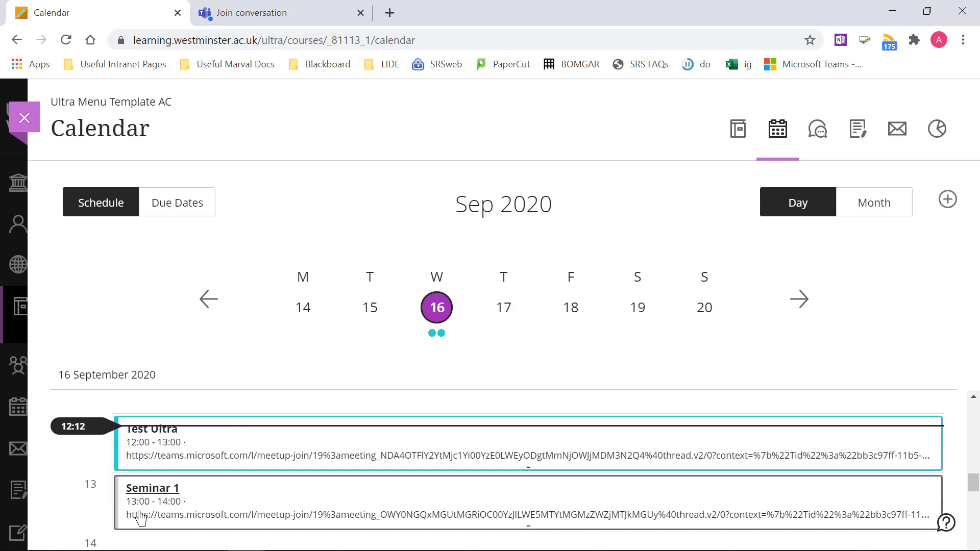
scroll(214, 524, "down", 1)
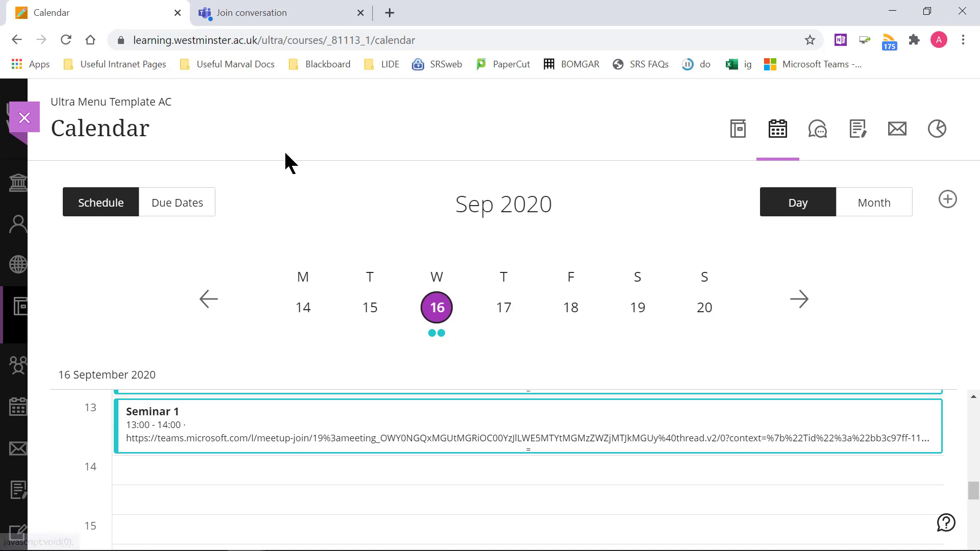
- Leave the course and find the Seminar 1 event under Today in the Activity Stream
left_click(25, 118)
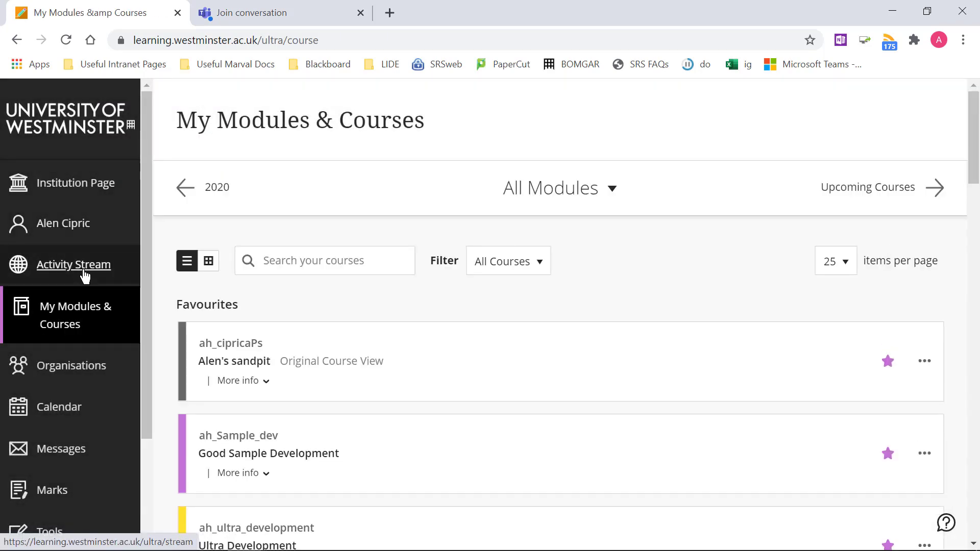
left_click(82, 270)
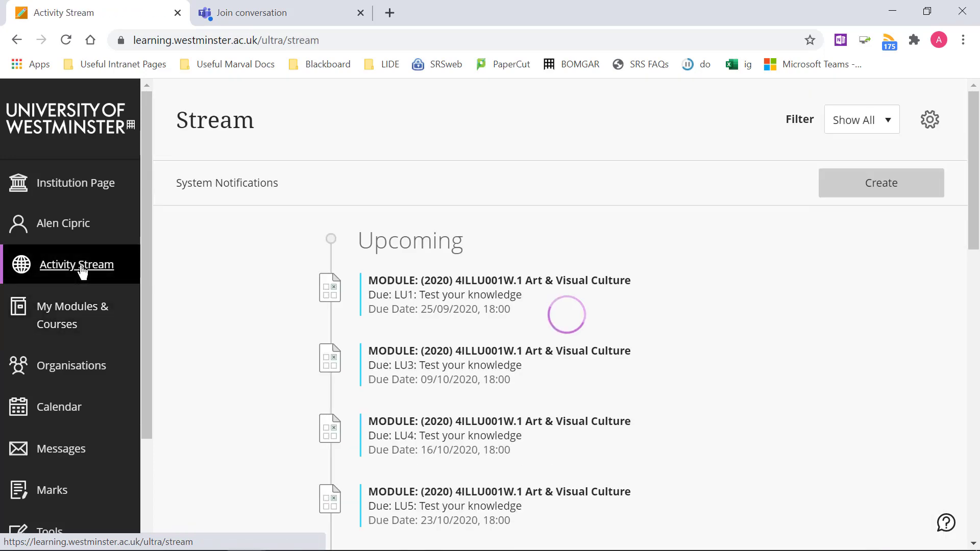
scroll(261, 255, "down", 6)
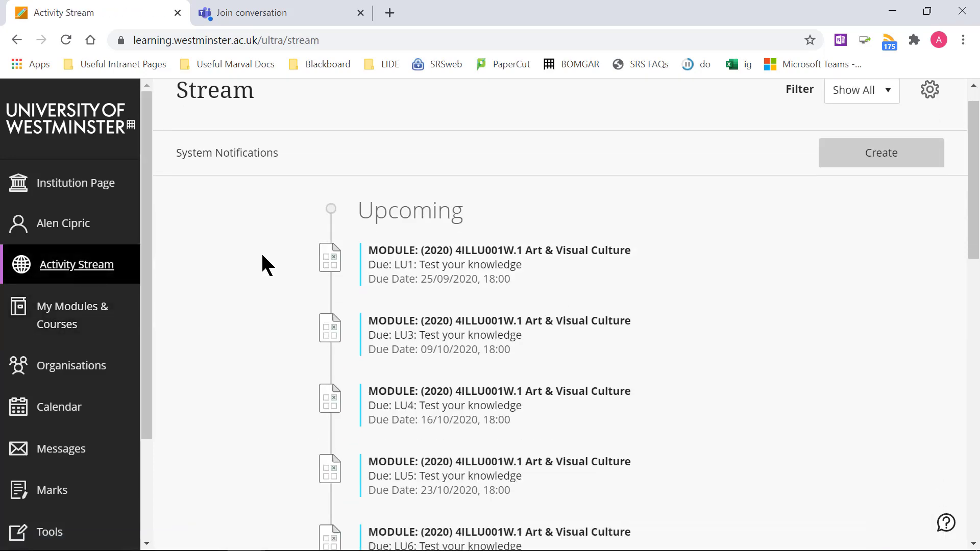
scroll(295, 264, "down", 3)
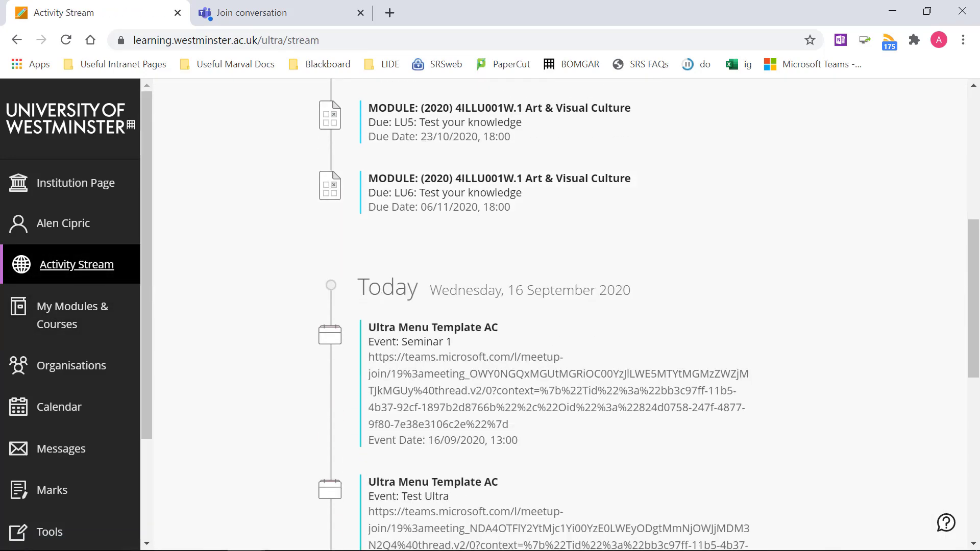